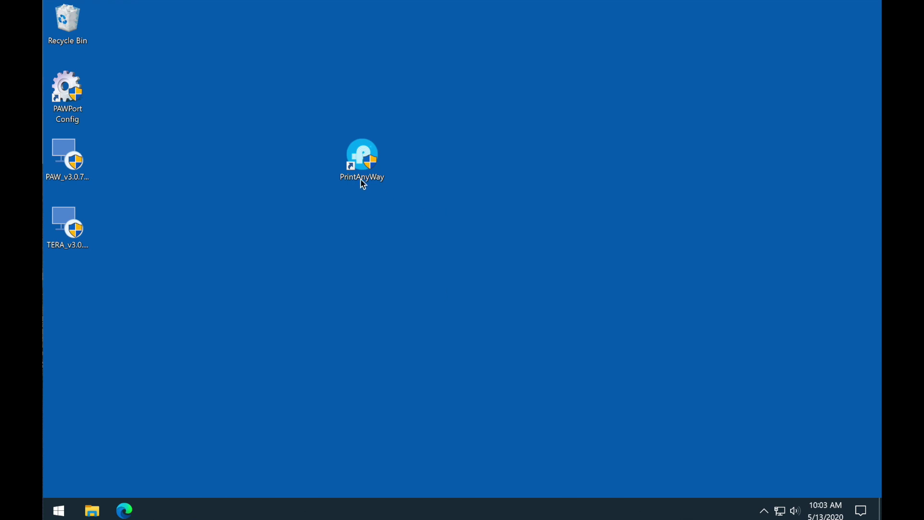
# Launch PrintAnyWay with administrator approval and show the Devices table listing the B8055 and C7020
pyautogui.doubleClick(356, 161)
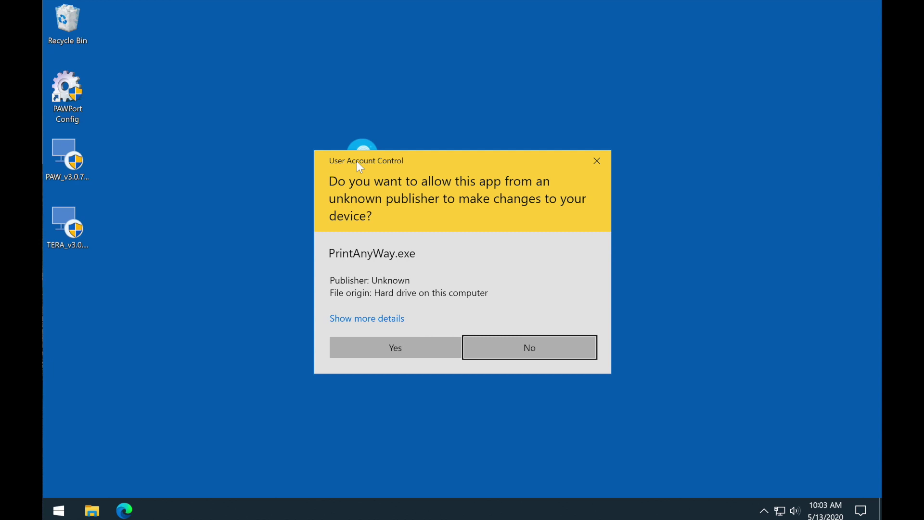
pyautogui.click(415, 342)
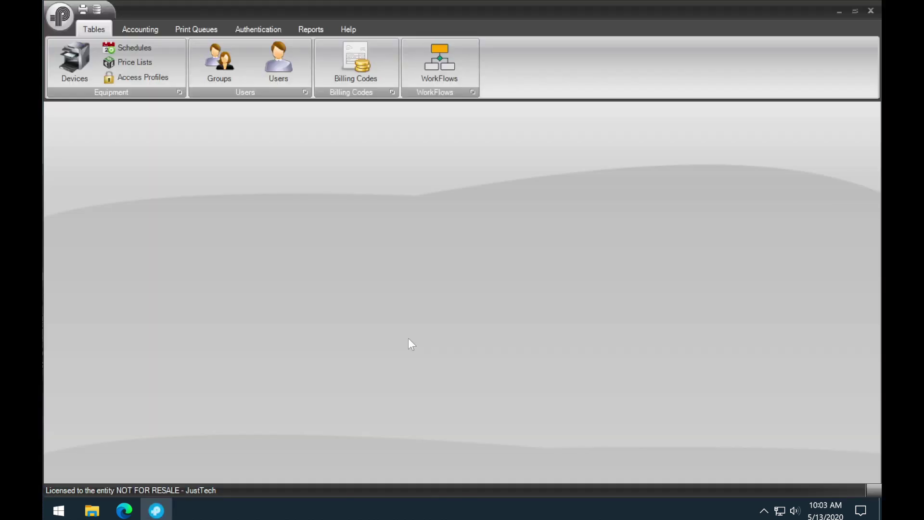
pyautogui.click(84, 47)
# In the B8055 device settings, keep UserID as the identification method and save with OK
pyautogui.click(184, 143)
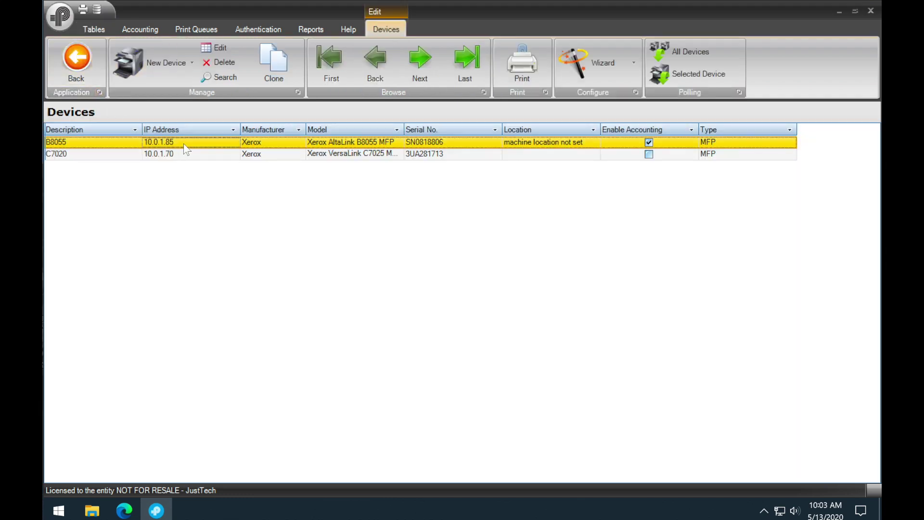
pyautogui.doubleClick(183, 143)
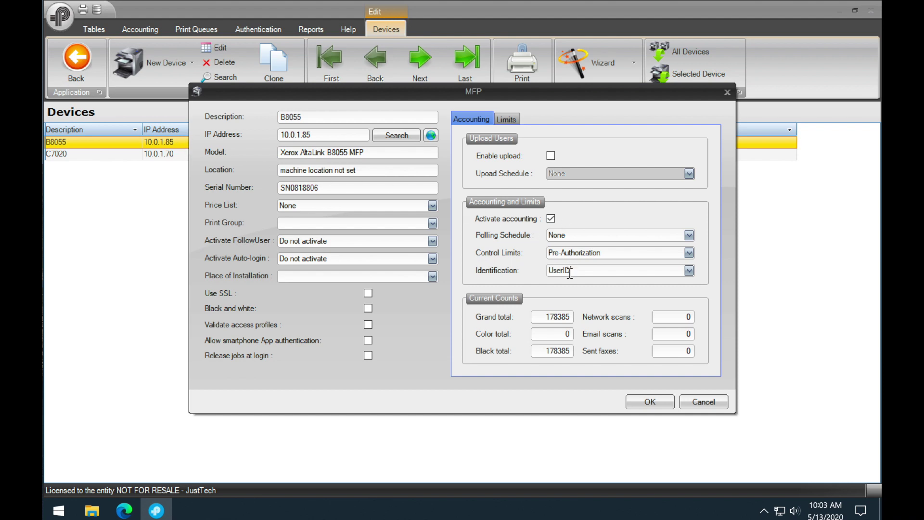
pyautogui.click(688, 271)
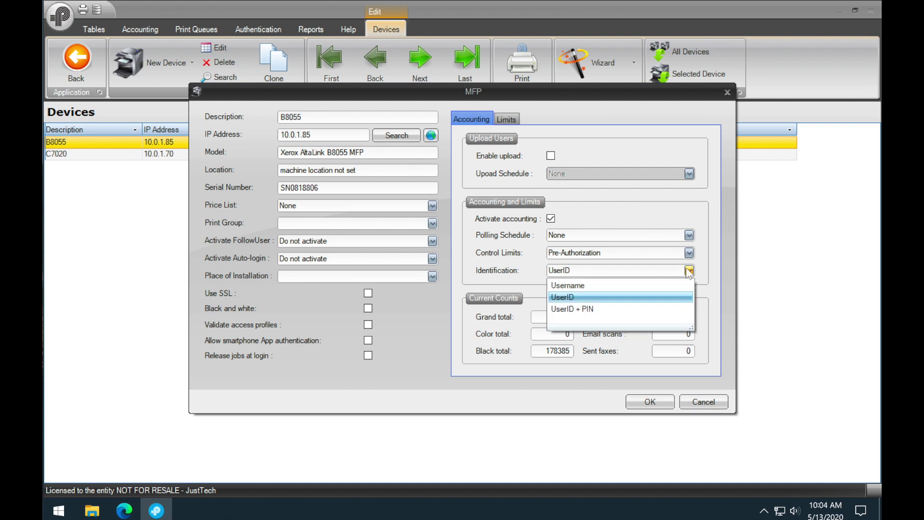
pyautogui.click(584, 296)
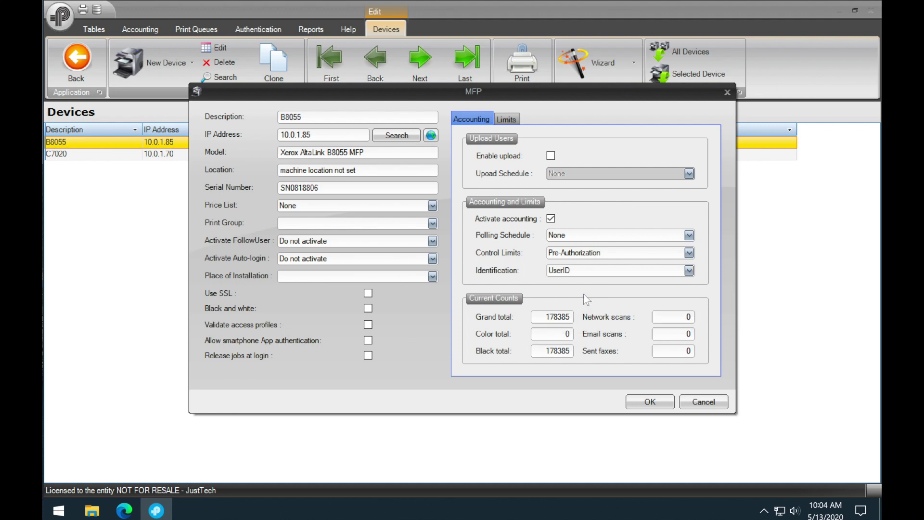
pyautogui.click(648, 402)
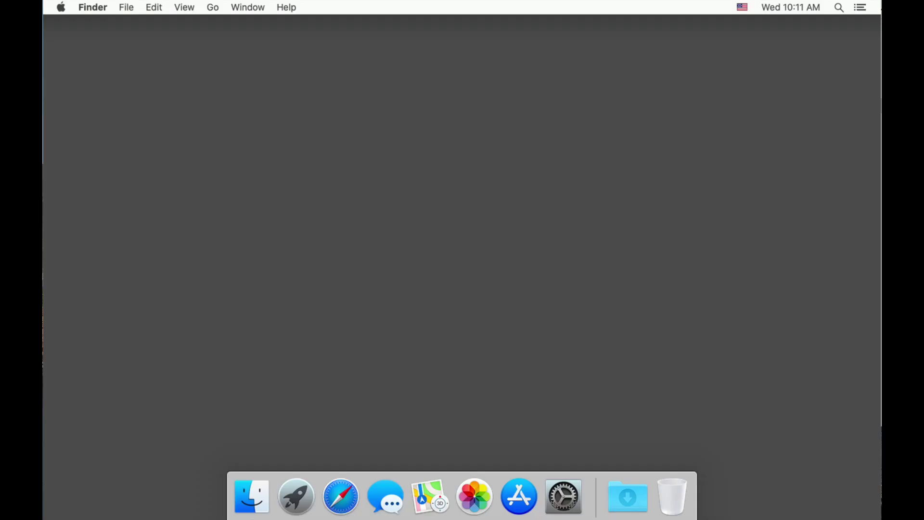
# Open Safari and load xerox.com
pyautogui.click(344, 503)
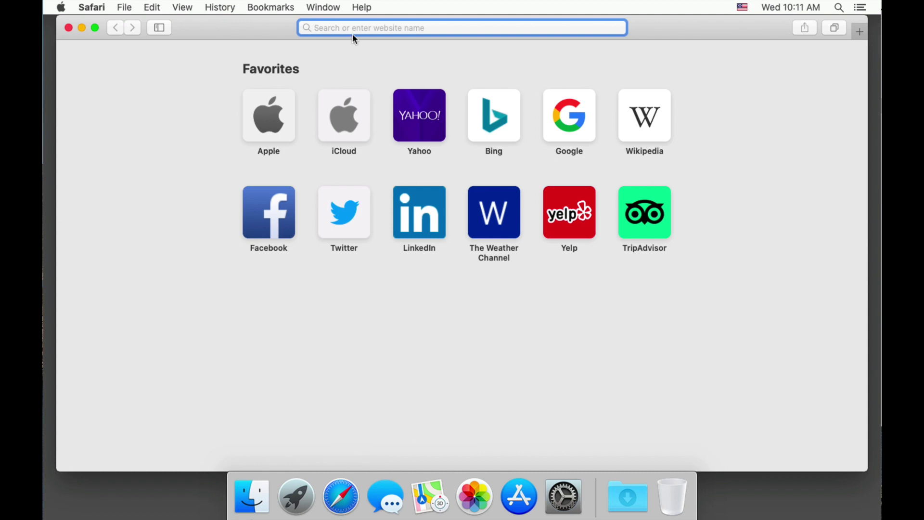
pyautogui.write('xerox.com')
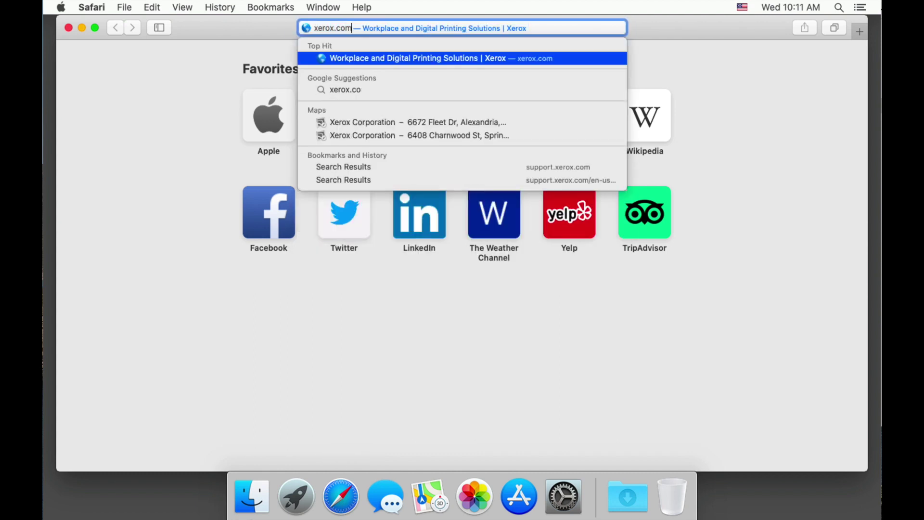
pyautogui.press('Return')
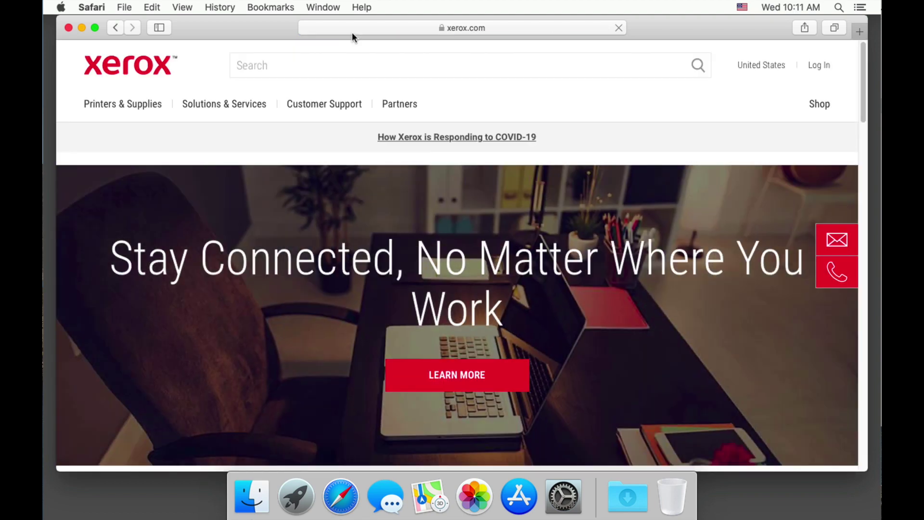
# Search Xerox's All Support and Drivers page for b8055
pyautogui.moveTo(342, 102)
pyautogui.click(330, 149)
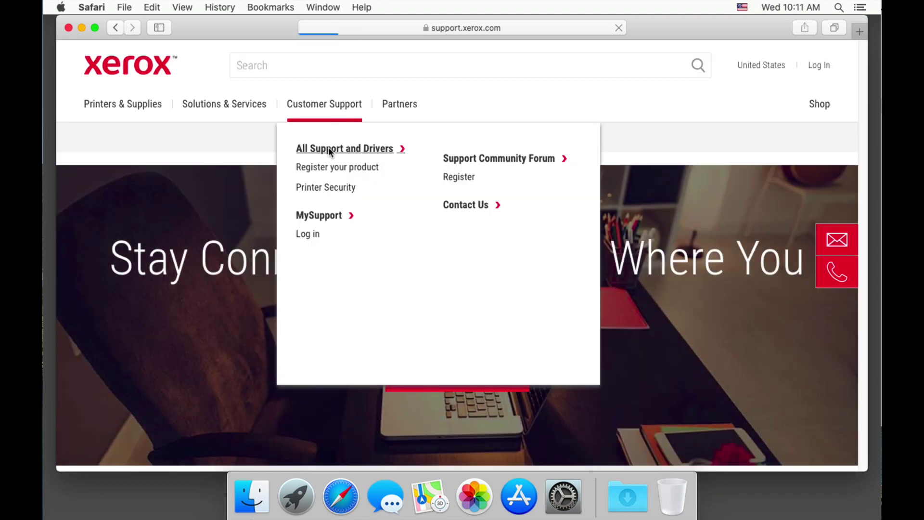
pyautogui.click(303, 266)
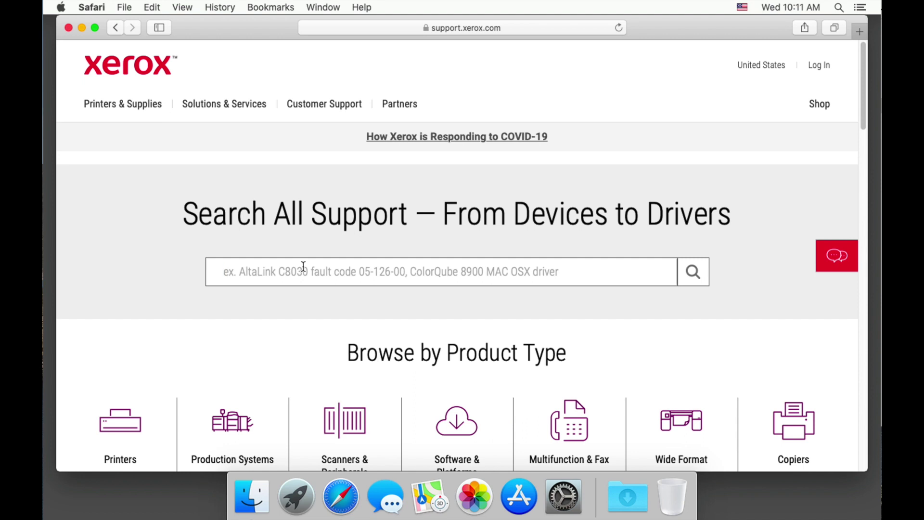
pyautogui.write('b80')
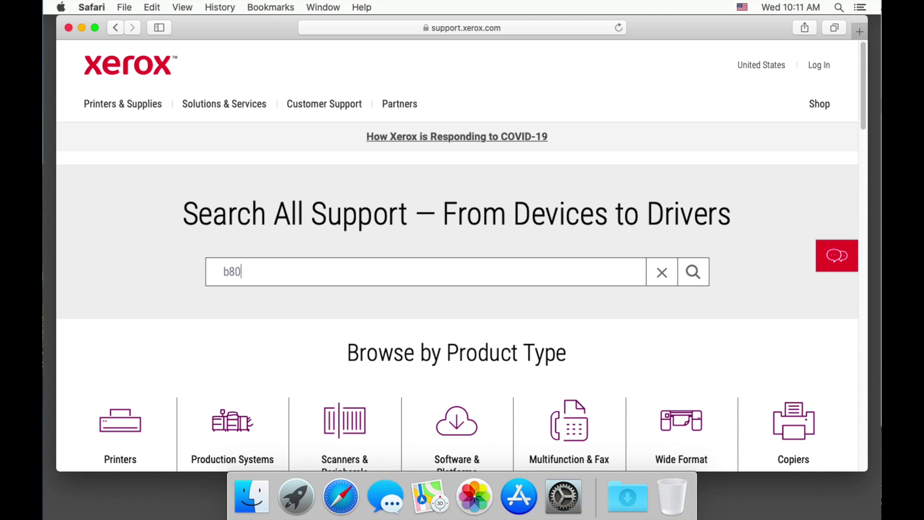
pyautogui.write('55')
pyautogui.click(693, 270)
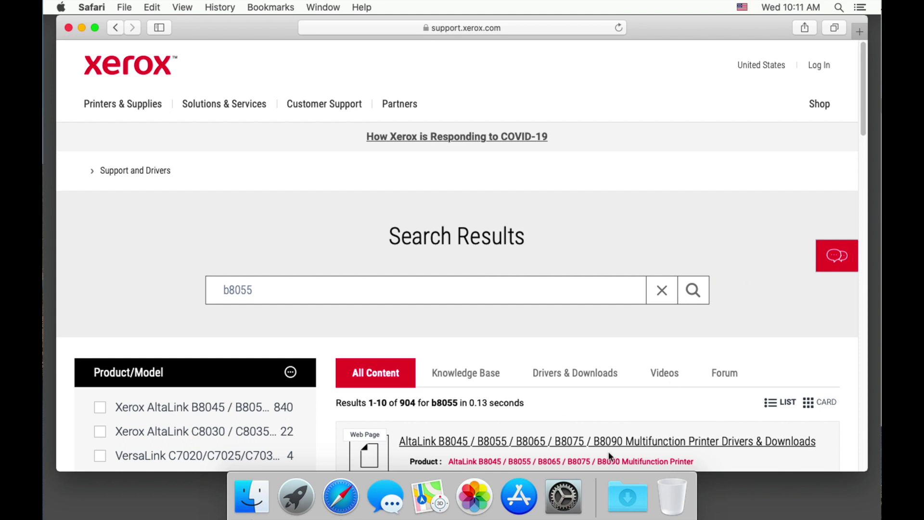
# Download the AltaLink B8055 macOS Common Driver Installer, accepting the license and allowing downloads
pyautogui.click(601, 445)
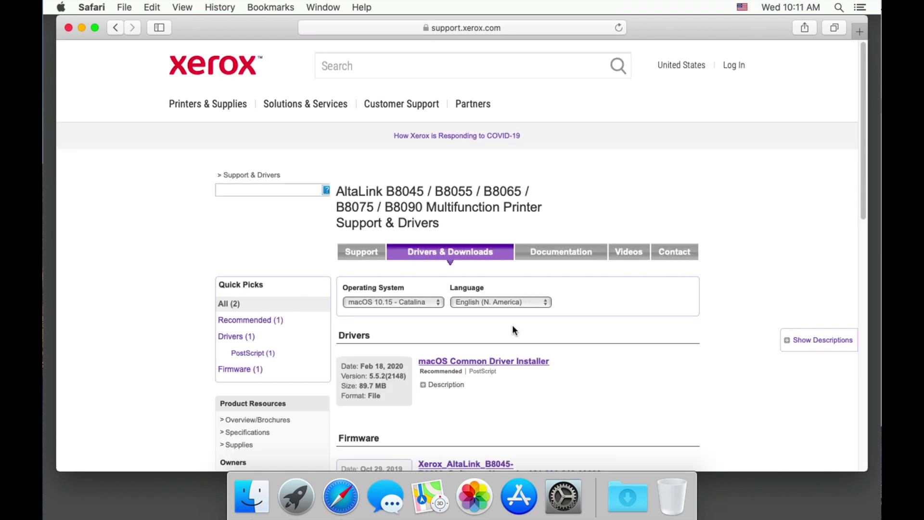
pyautogui.click(524, 362)
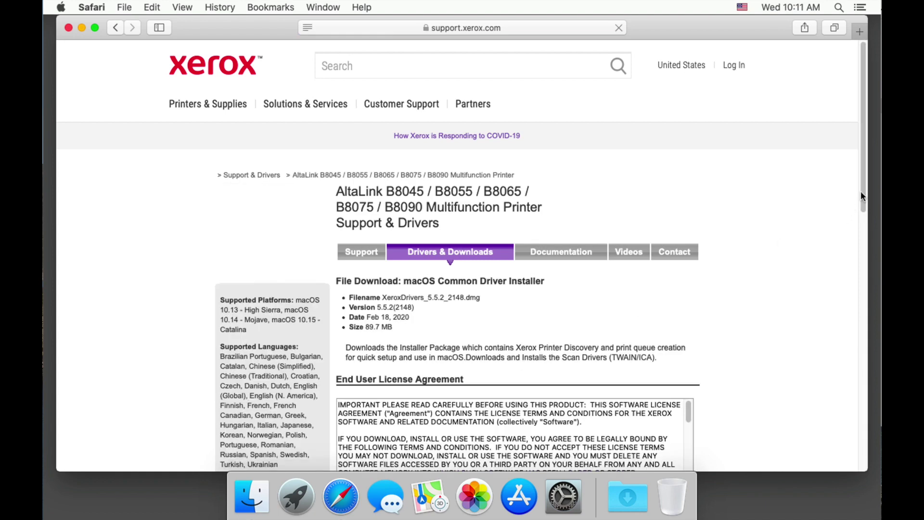
pyautogui.moveTo(861, 197); pyautogui.dragTo(854, 345)
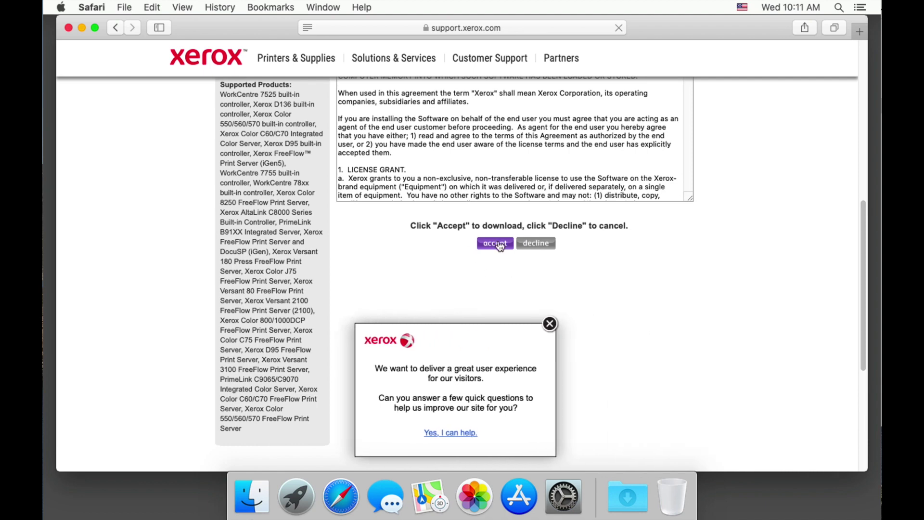
pyautogui.click(495, 243)
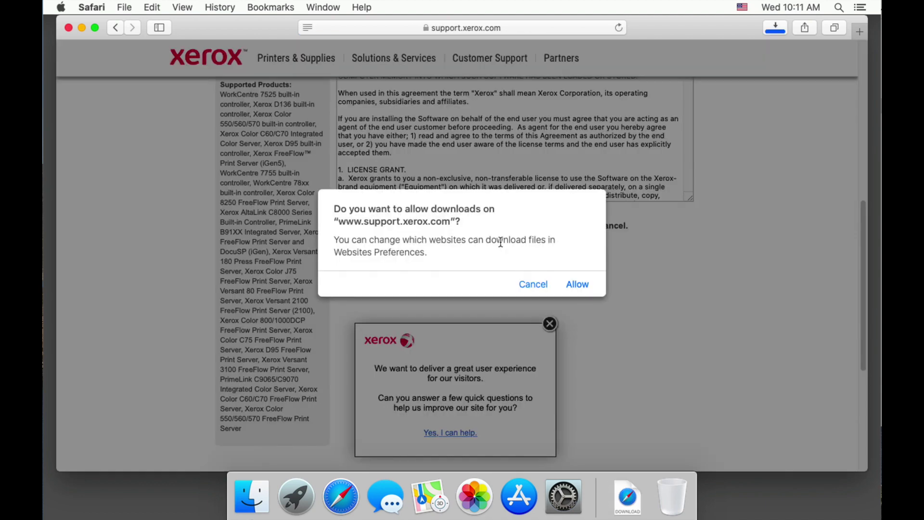
pyautogui.click(587, 285)
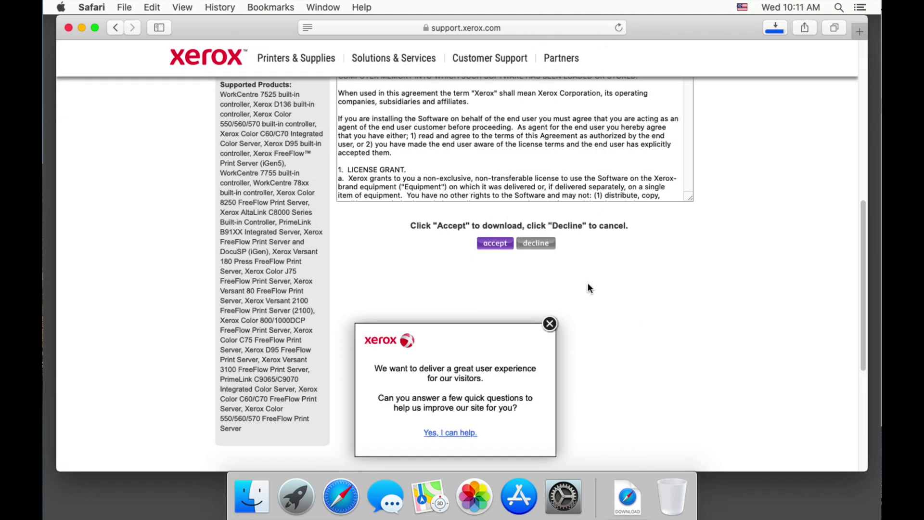
pyautogui.click(626, 501)
# Mount the XeroxDrivers_5.5.2_2148.dmg, close Safari, and run Xerox Drivers 5.5.2.pkg
pyautogui.click(631, 451)
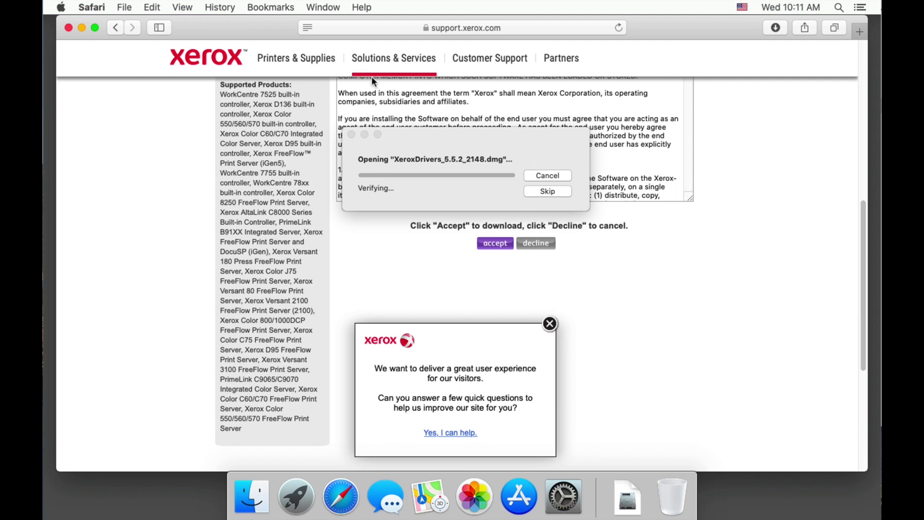
pyautogui.click(68, 27)
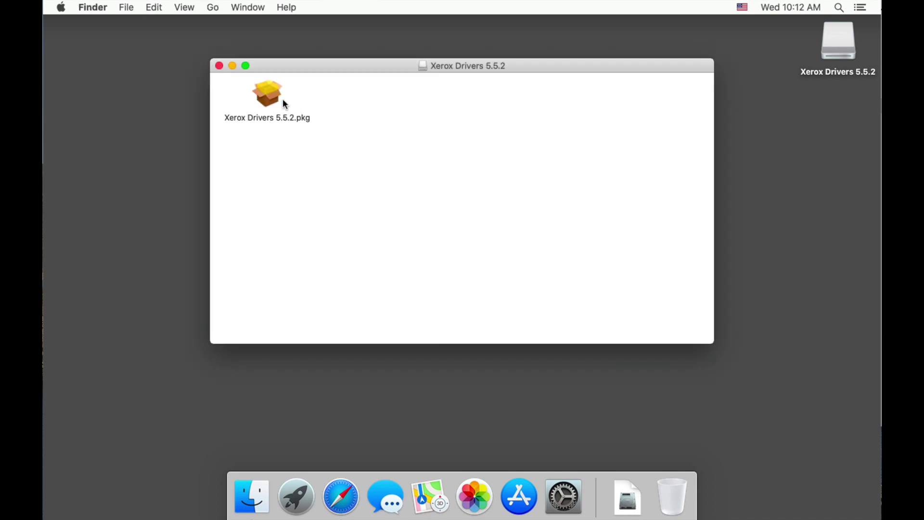
pyautogui.click(273, 96)
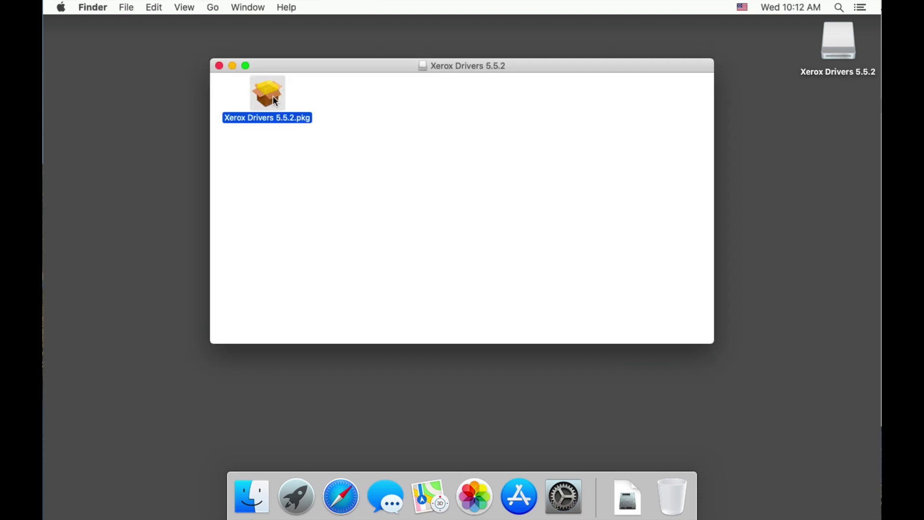
pyautogui.doubleClick(274, 98)
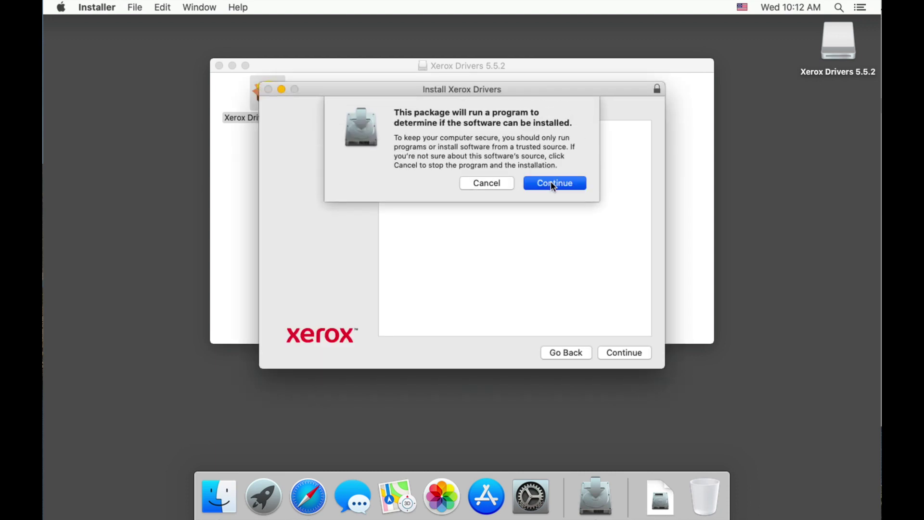
# Allow the compatibility check, agree to the license, and start installing the Xerox drivers
pyautogui.click(553, 186)
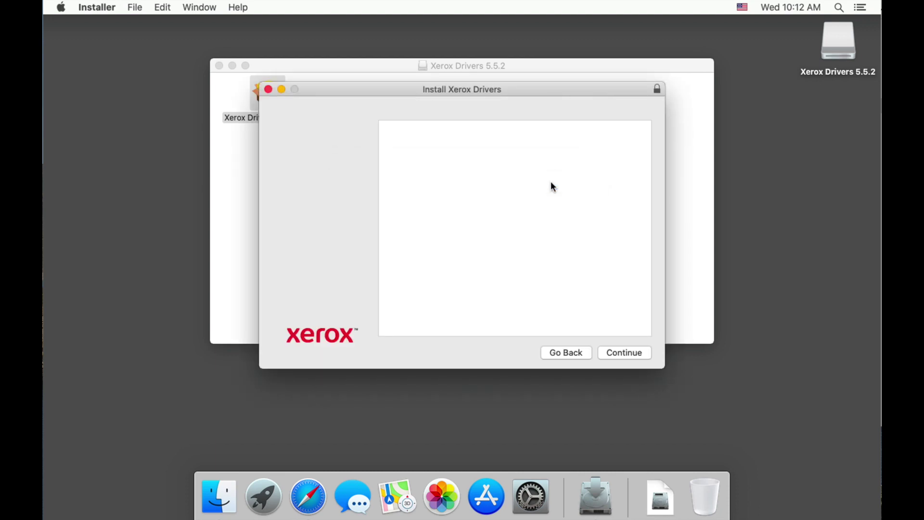
pyautogui.click(625, 353)
pyautogui.click(625, 353)
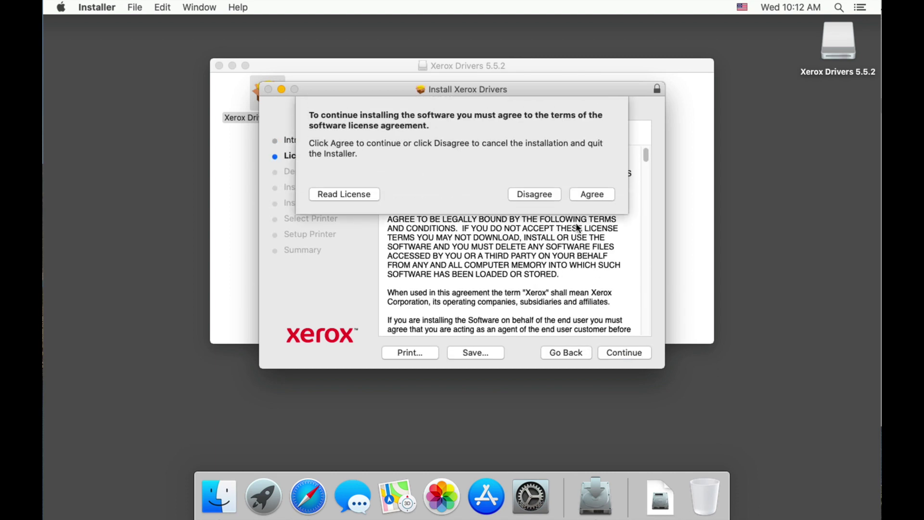
pyautogui.click(591, 194)
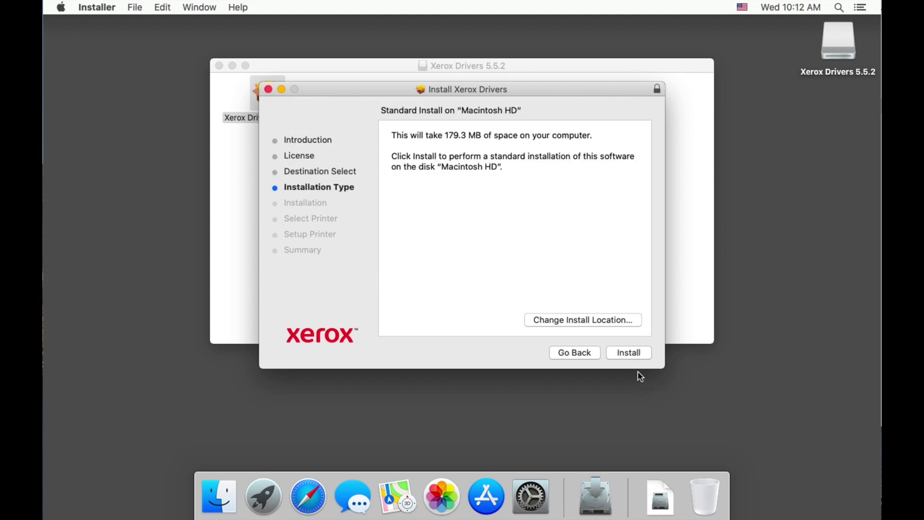
pyautogui.click(628, 352)
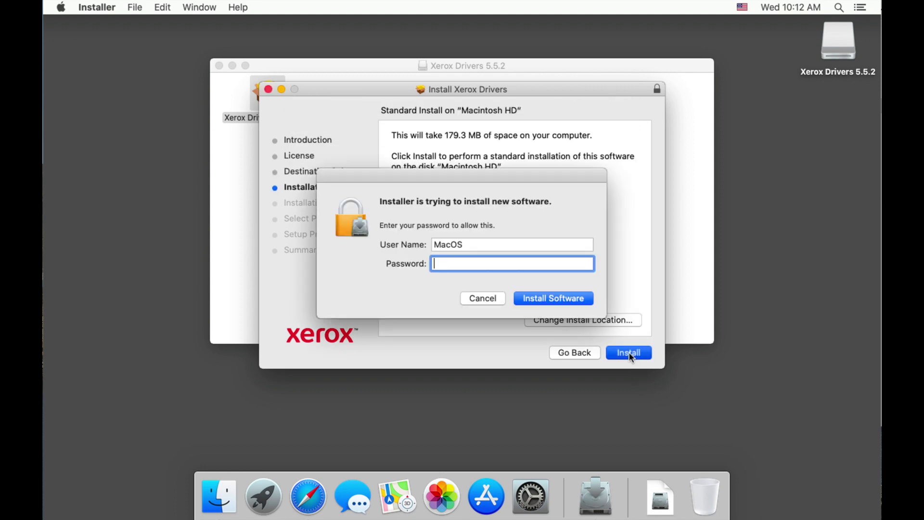
# Authorize with the admin password, finish the installation, and move the installer to Trash
pyautogui.write('•••••')
pyautogui.click(568, 294)
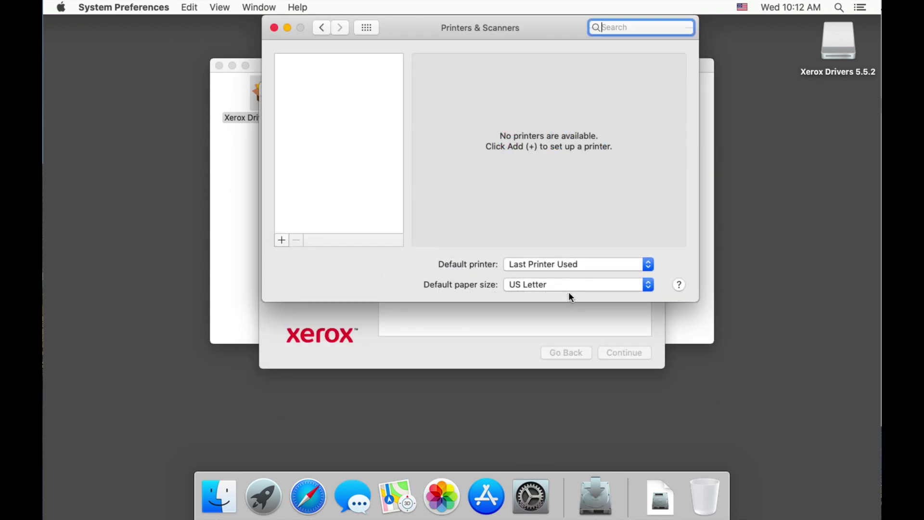
pyautogui.click(512, 342)
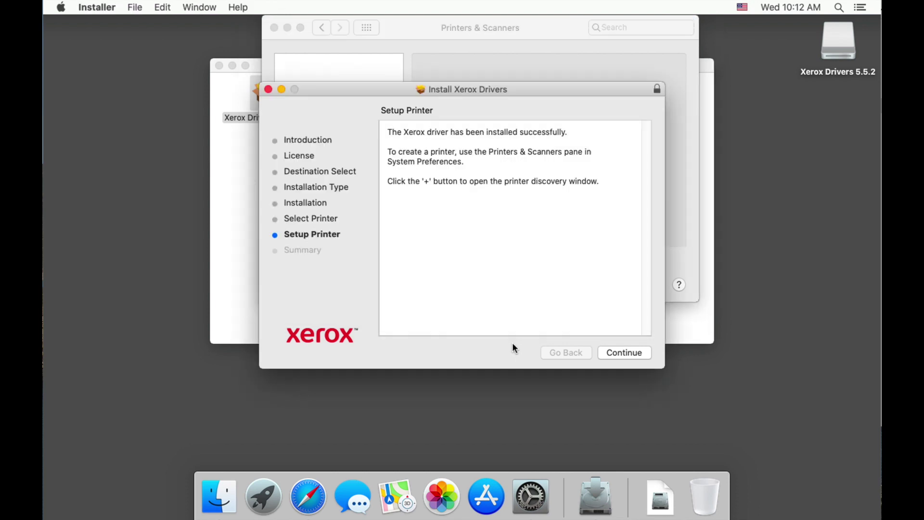
pyautogui.click(610, 351)
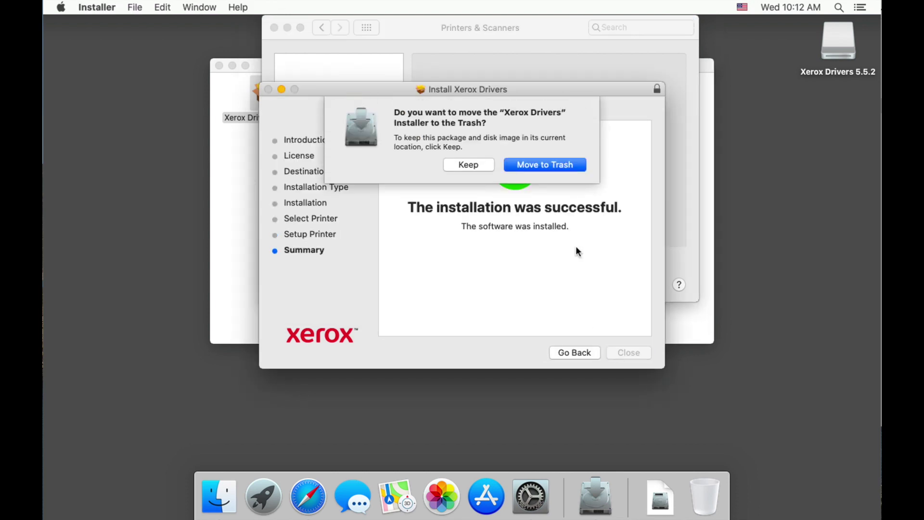
pyautogui.click(555, 167)
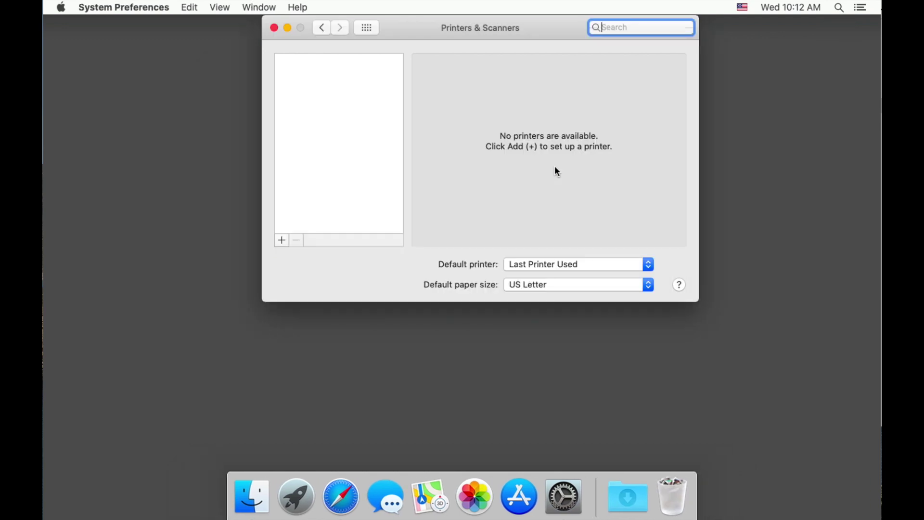
# Add a printer by IP address 10.0.1.85 using the LPD protocol
pyautogui.click(285, 240)
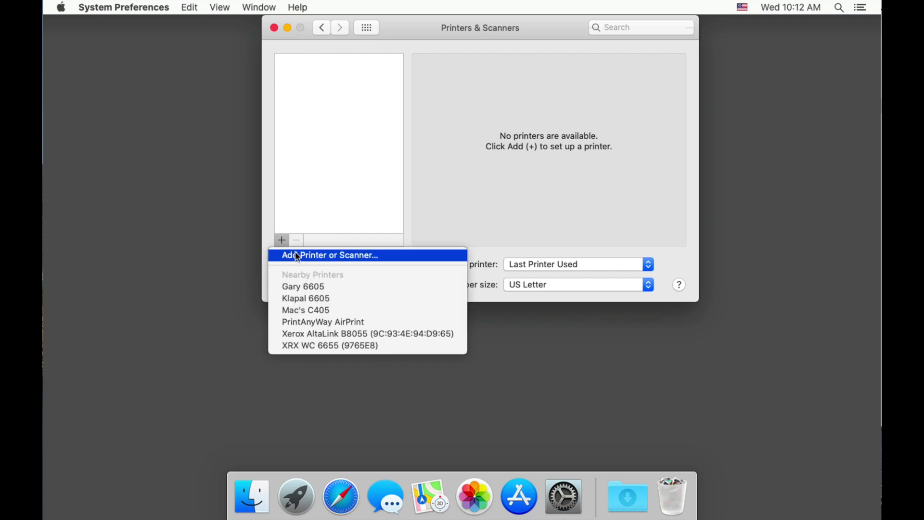
pyautogui.click(294, 255)
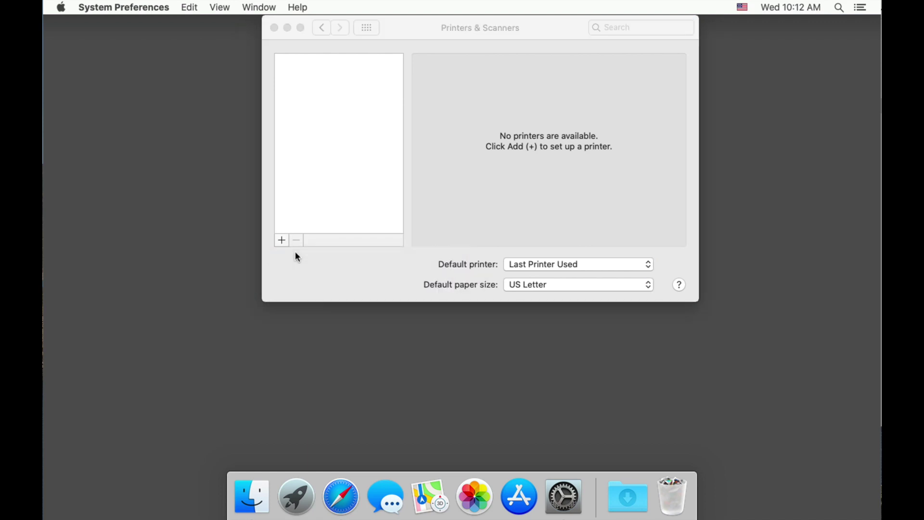
pyautogui.click(145, 120)
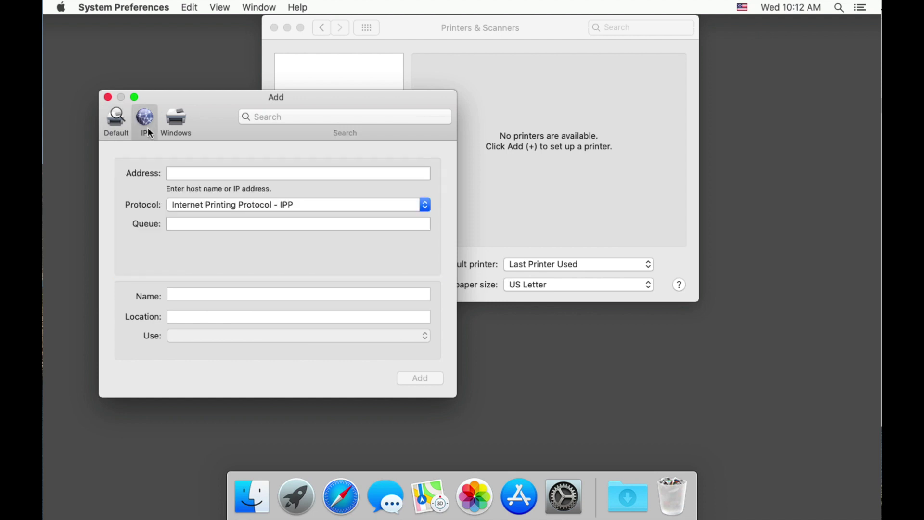
pyautogui.click(176, 172)
pyautogui.write('10')
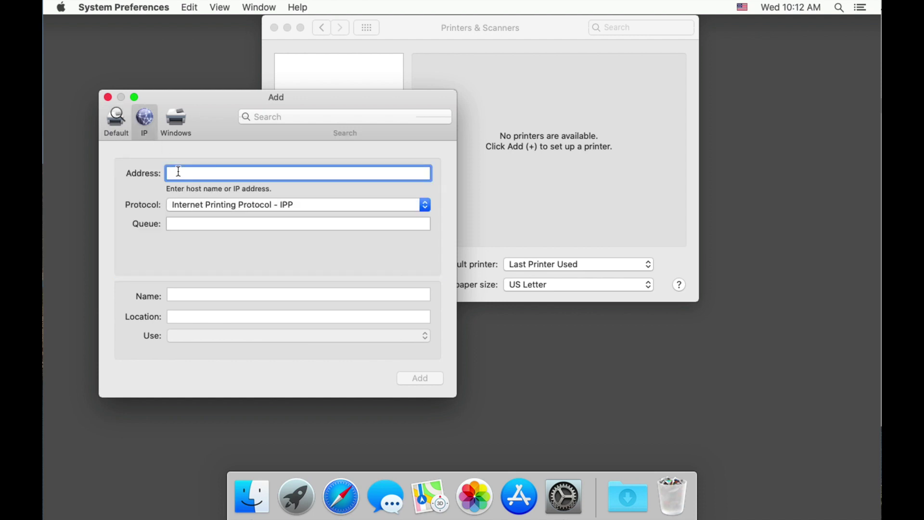
pyautogui.write('.0.1.85')
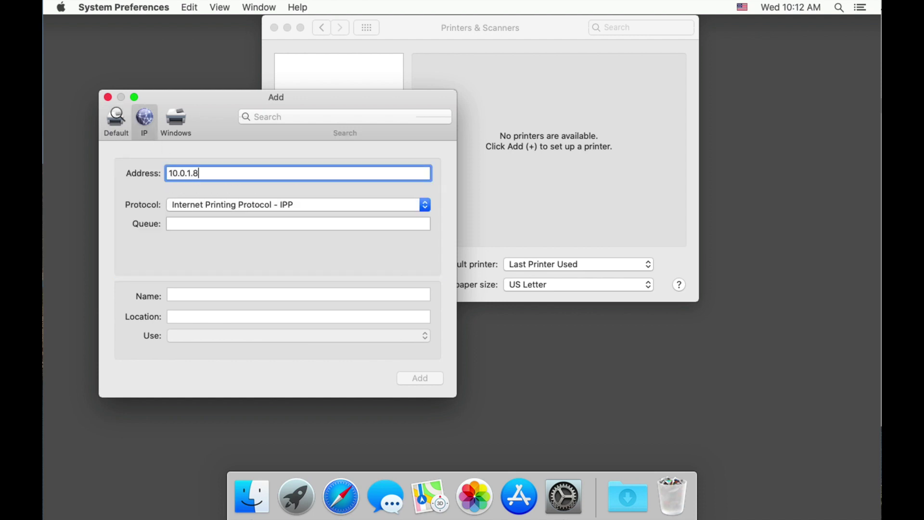
pyautogui.click(196, 203)
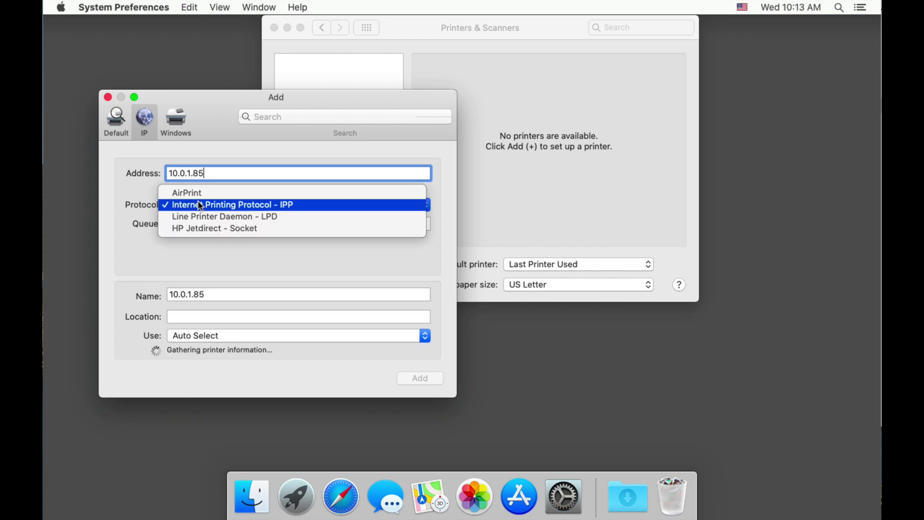
pyautogui.click(200, 216)
# Name the printer B8055, keep the Xerox AltaLink B8055 driver, and add it
pyautogui.moveTo(211, 295); pyautogui.dragTo(137, 296)
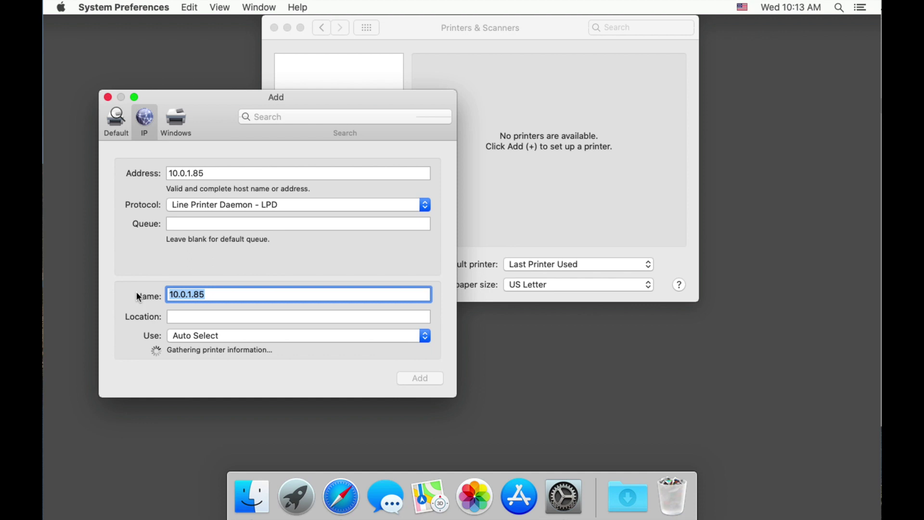
pyautogui.write('B80')
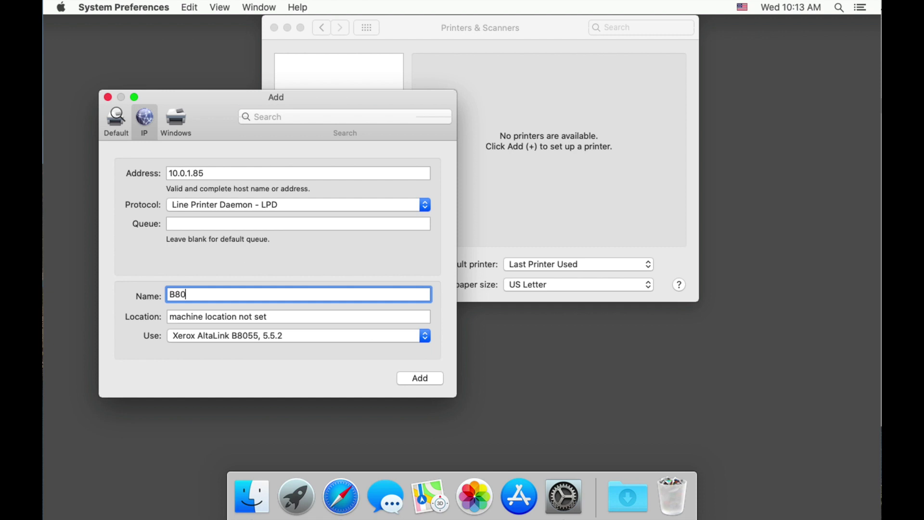
pyautogui.write('55')
pyautogui.click(195, 335)
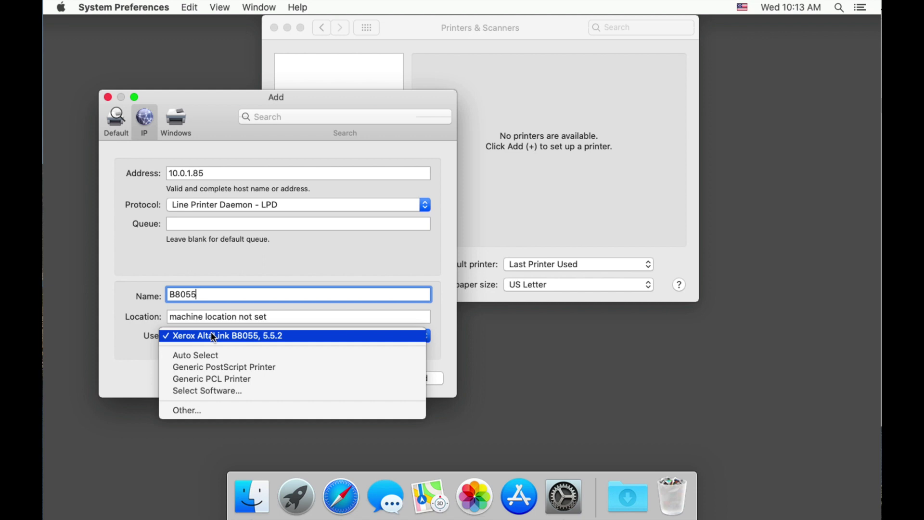
pyautogui.click(213, 336)
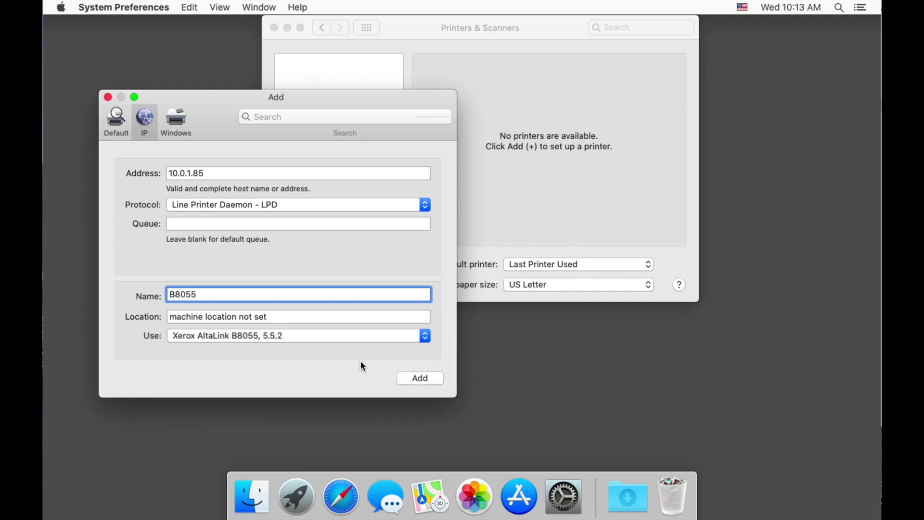
pyautogui.click(435, 379)
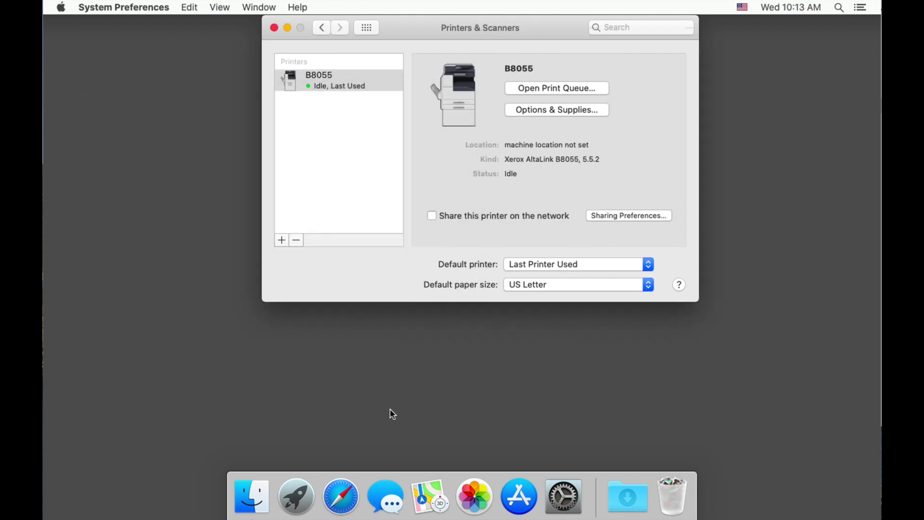
# Load the Wikipedia home page in Safari and start printing it
pyautogui.click(338, 491)
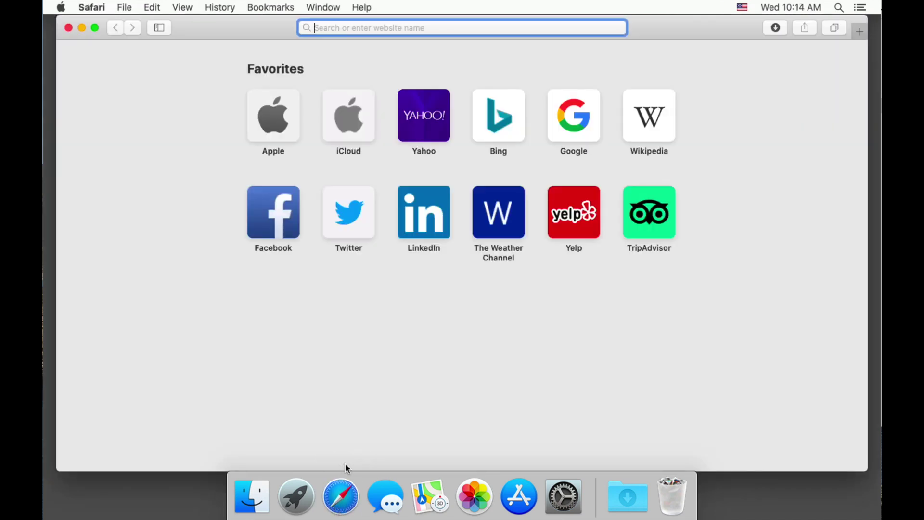
pyautogui.click(653, 147)
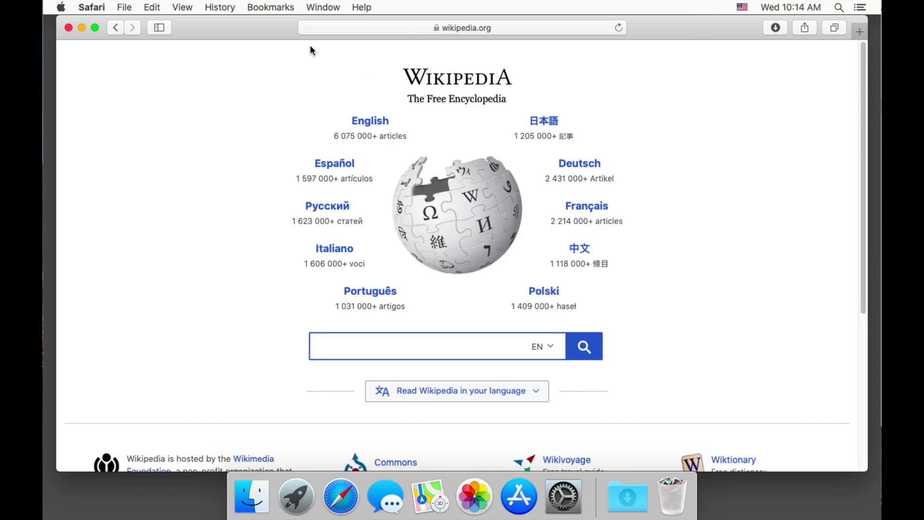
pyautogui.click(124, 9)
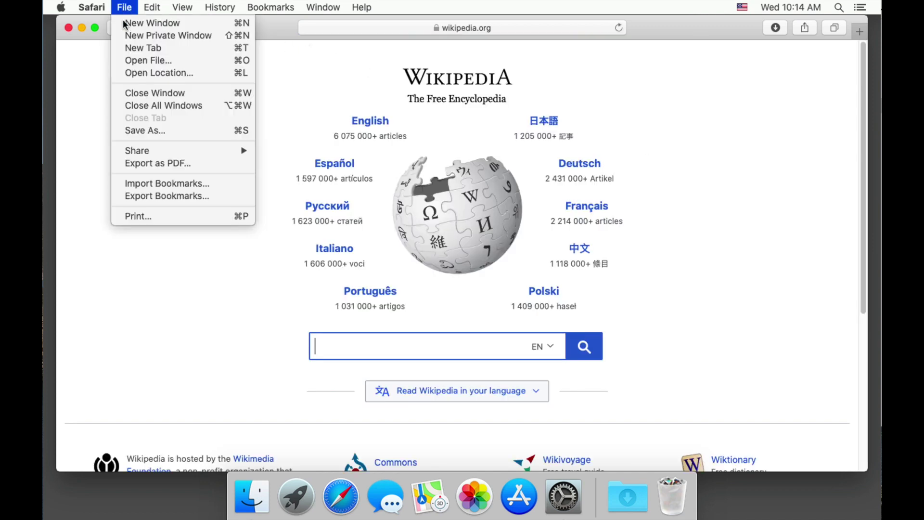
pyautogui.click(129, 214)
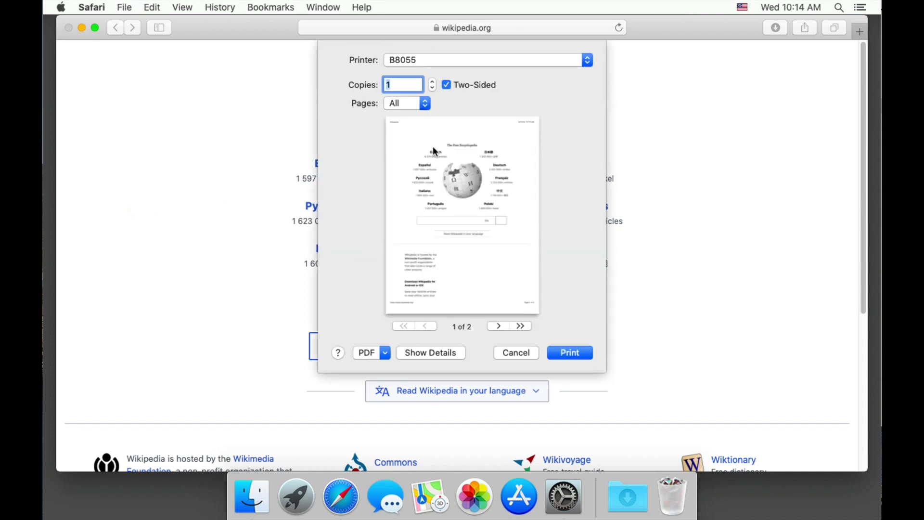
# Show the full print details and switch to the Xerox Features Advanced options
pyautogui.click(430, 353)
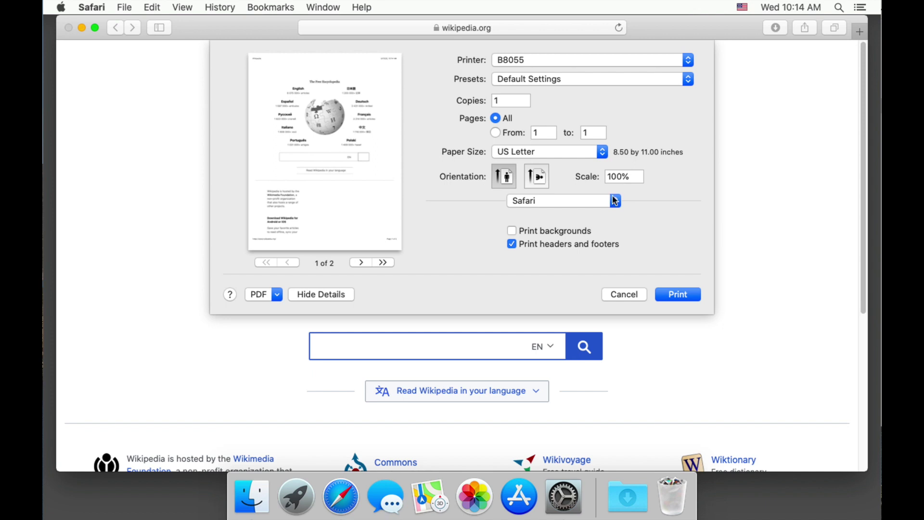
pyautogui.click(615, 200)
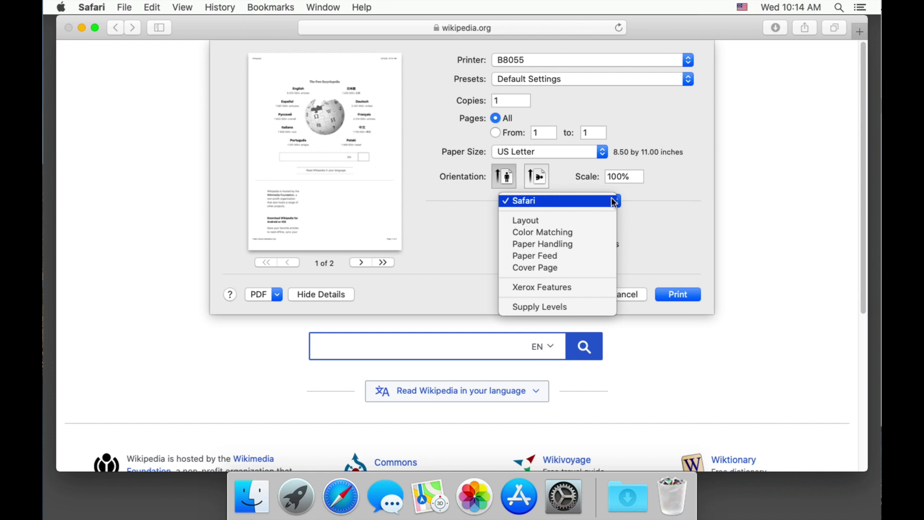
pyautogui.click(563, 286)
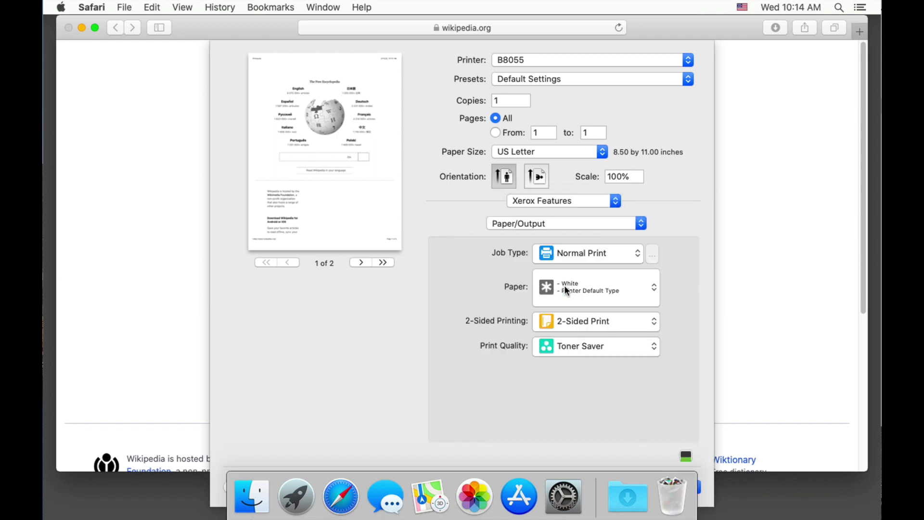
pyautogui.click(604, 224)
pyautogui.click(562, 271)
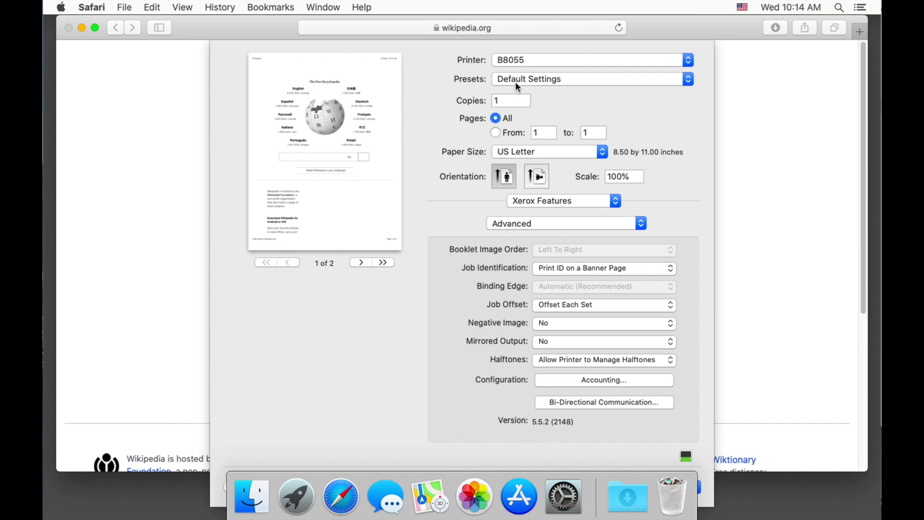
# In Accounting, unmask the user ID, enter the default user ID and account ID, and confirm
pyautogui.click(585, 378)
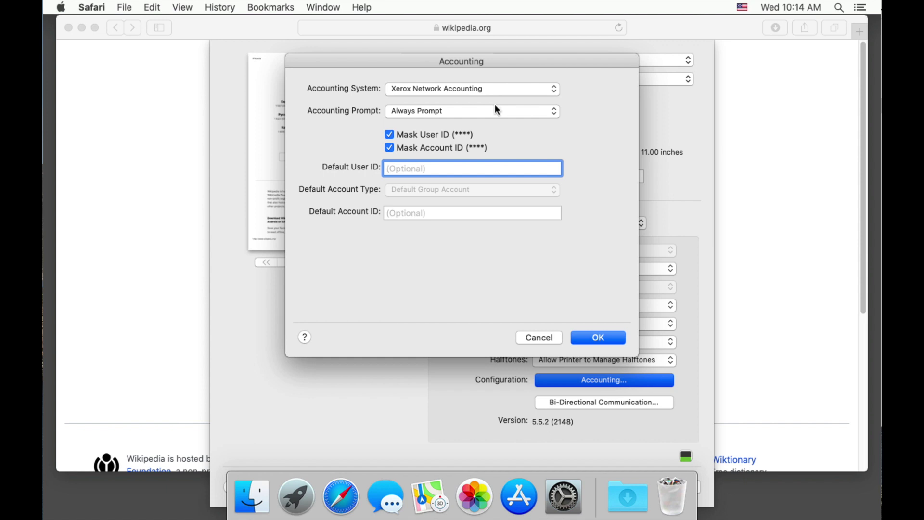
pyautogui.click(433, 134)
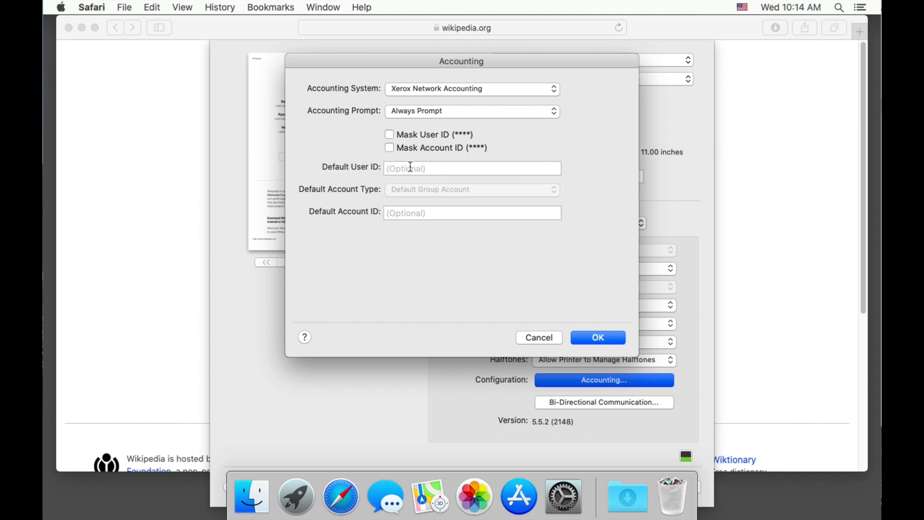
pyautogui.click(410, 167)
pyautogui.write('meaton')
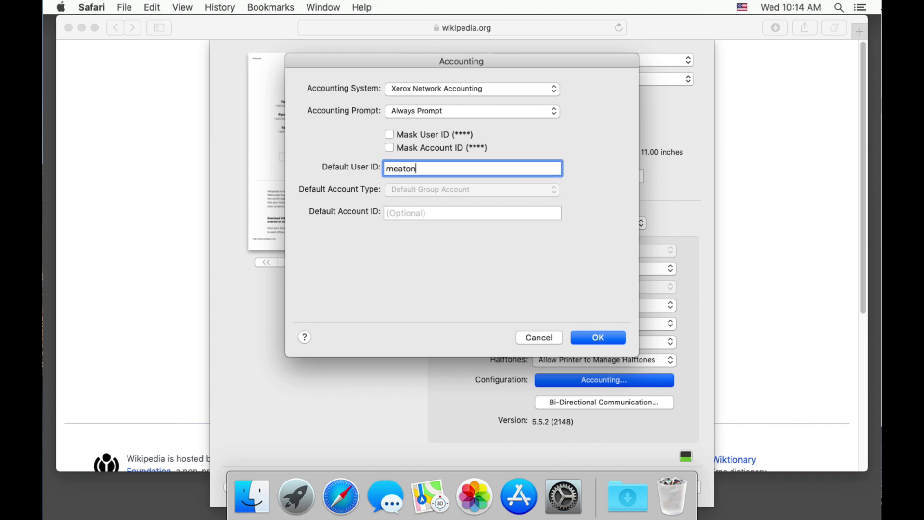
pyautogui.click(399, 212)
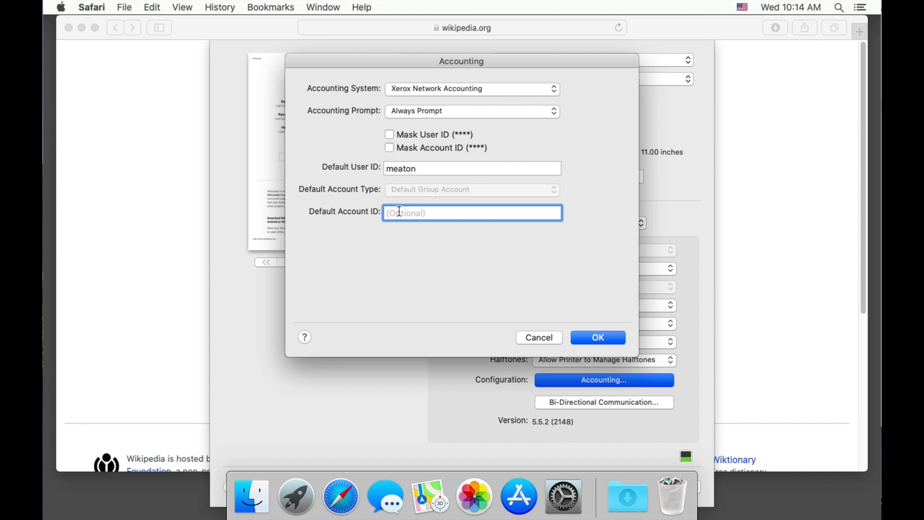
pyautogui.write('123')
pyautogui.click(597, 337)
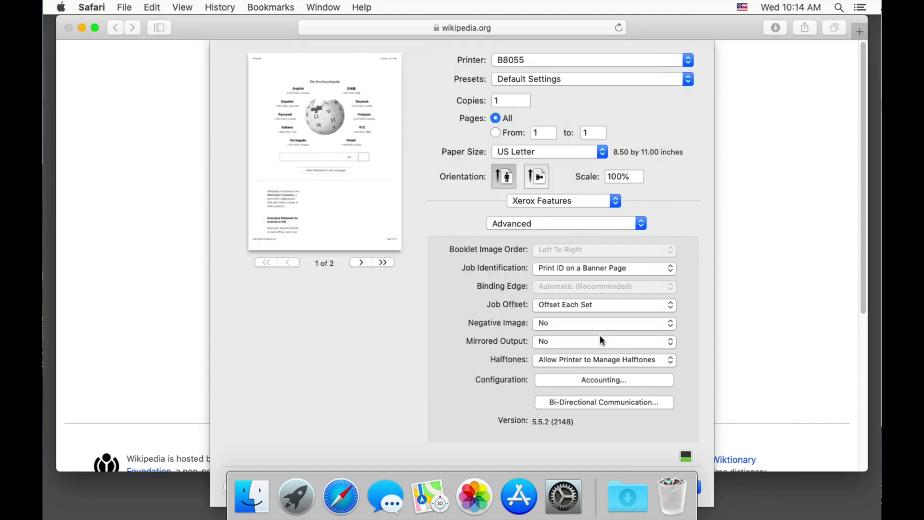
# Set Job Identification to Disable Job ID and move the Safari window right
pyautogui.click(613, 270)
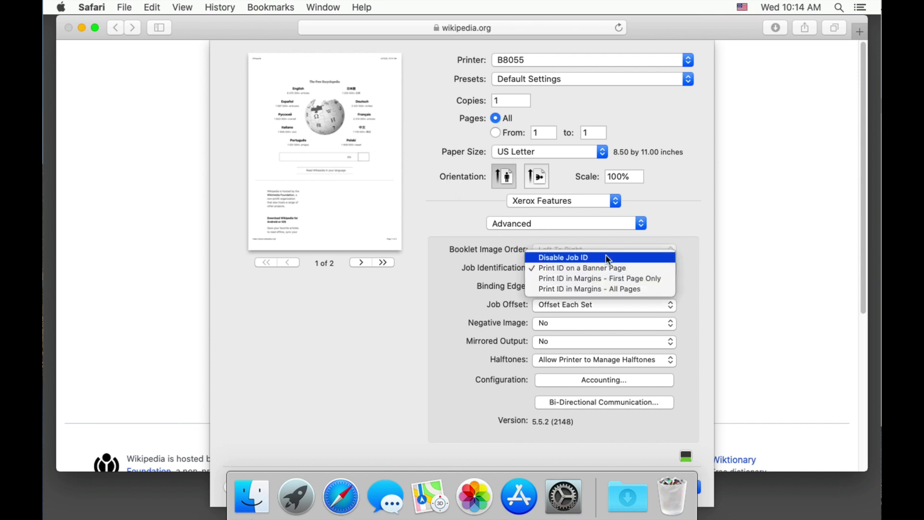
pyautogui.click(605, 253)
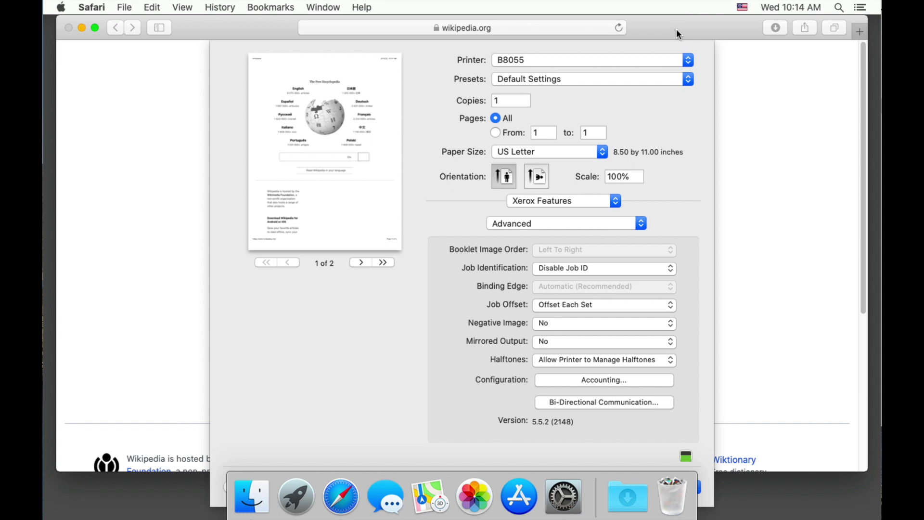
pyautogui.moveTo(676, 30); pyautogui.dragTo(775, 28)
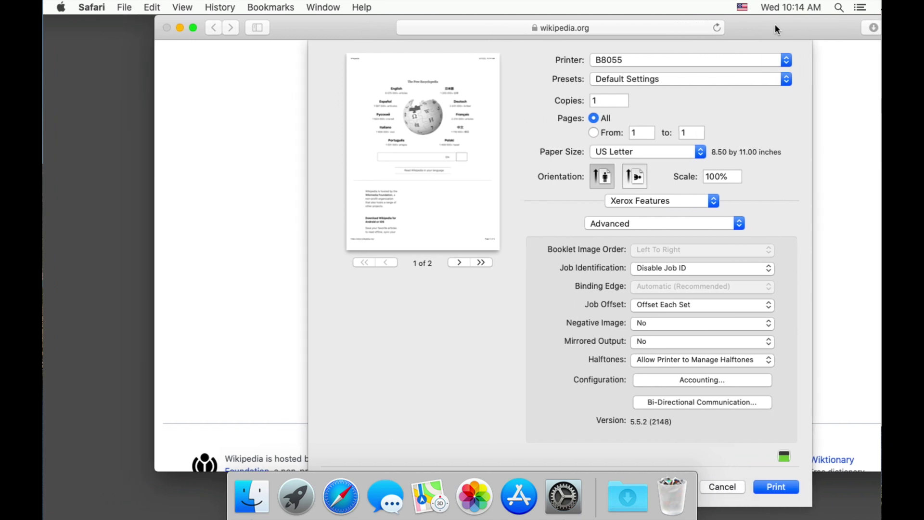
# Save the current print settings as a new preset named Accounting
pyautogui.click(712, 77)
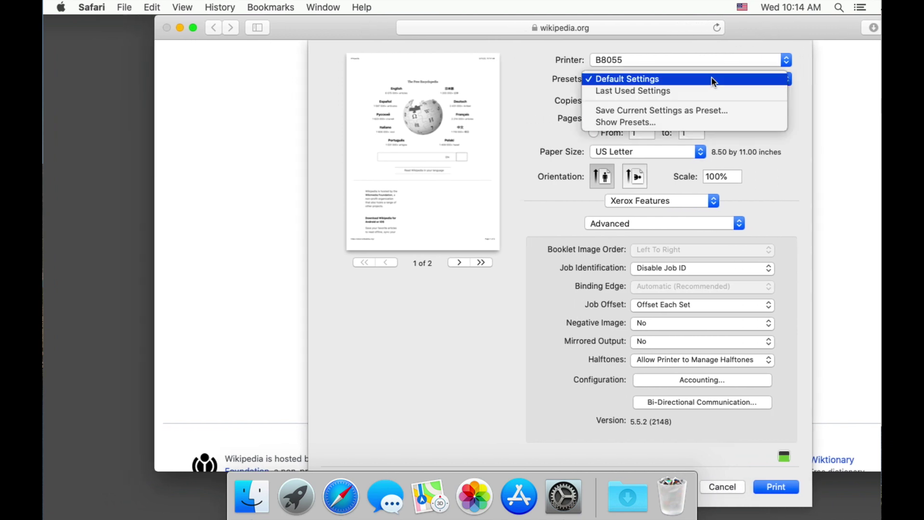
pyautogui.click(694, 111)
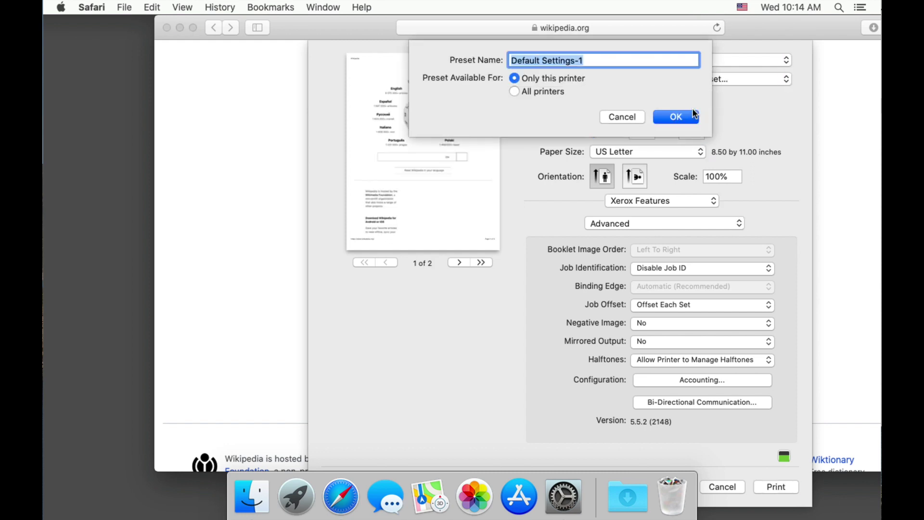
pyautogui.write('Accounting')
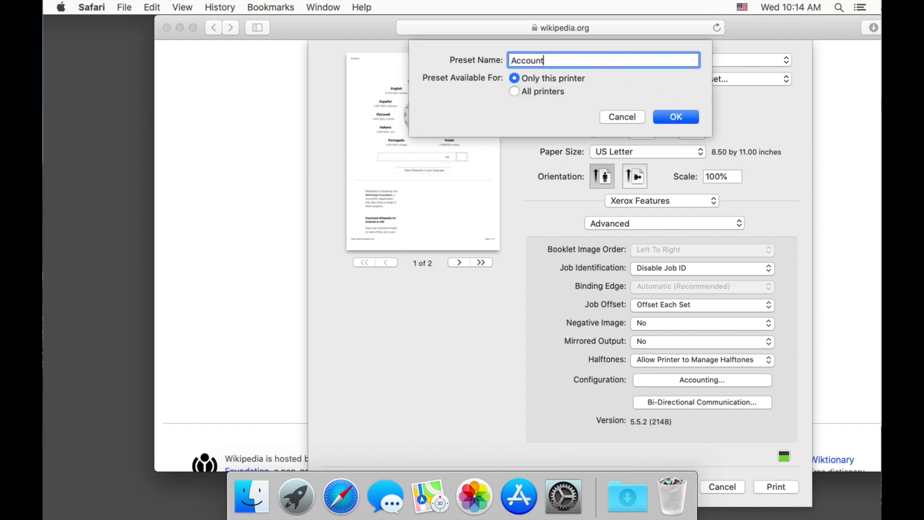
pyautogui.click(686, 115)
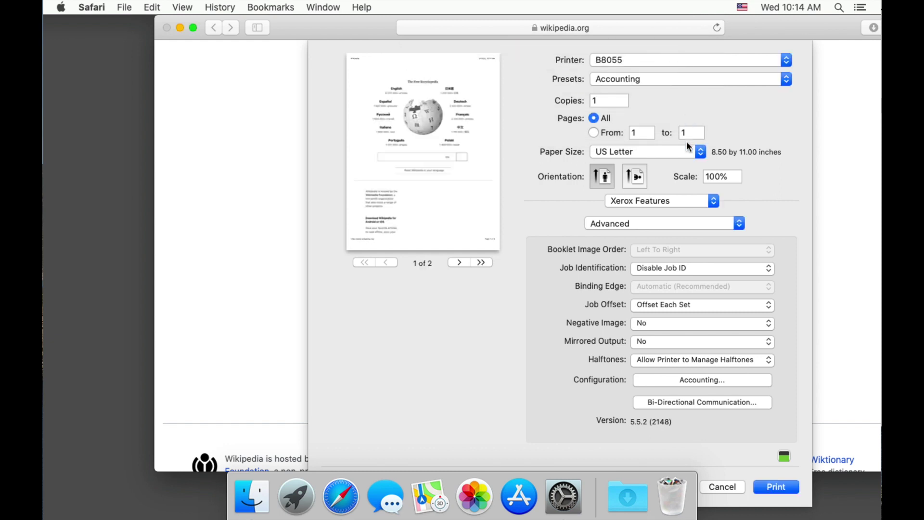
# Print the Wikipedia page to the B8055, accepting the user and account IDs
pyautogui.click(780, 486)
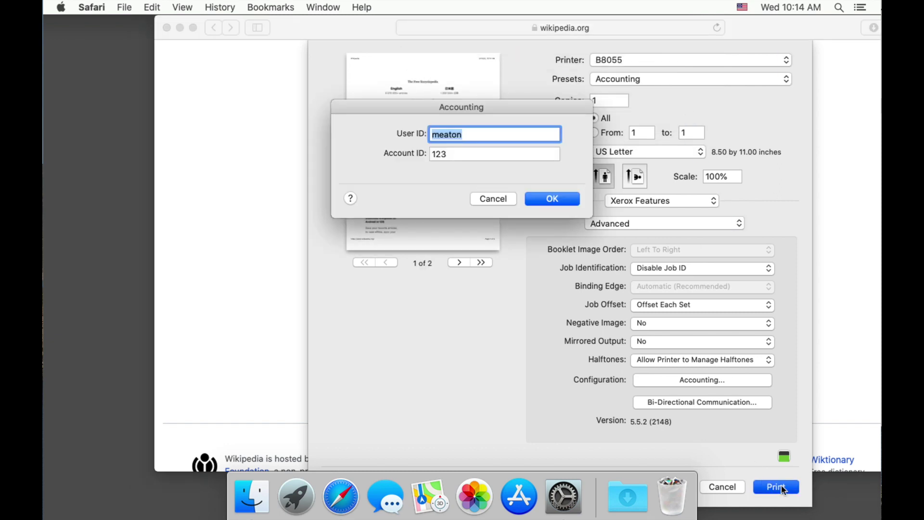
pyautogui.click(544, 201)
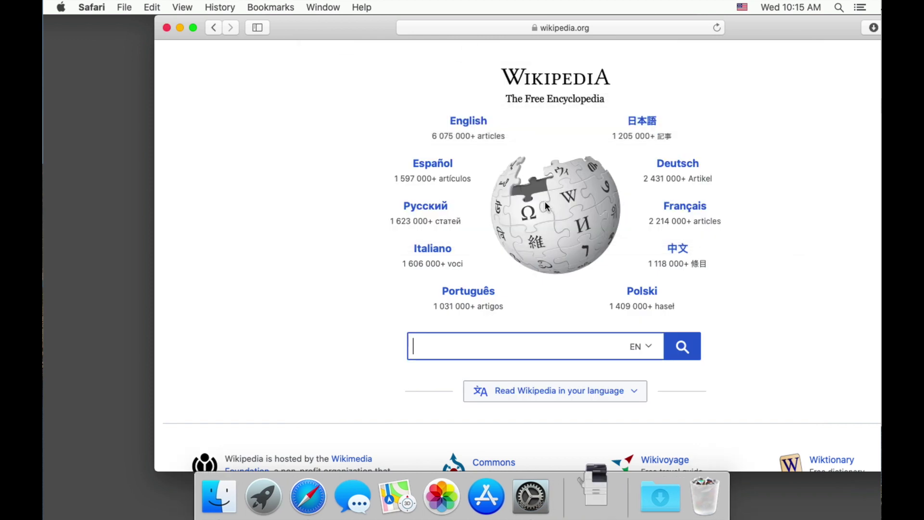
pyautogui.moveTo(800, 21); pyautogui.dragTo(701, 22)
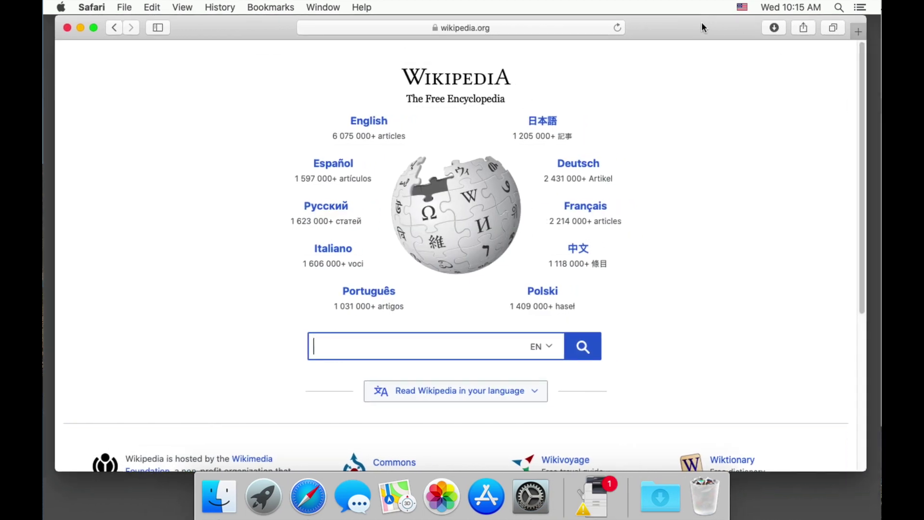
# Reopen printing for the Wikipedia page with the Accounting preset selected
pyautogui.click(129, 7)
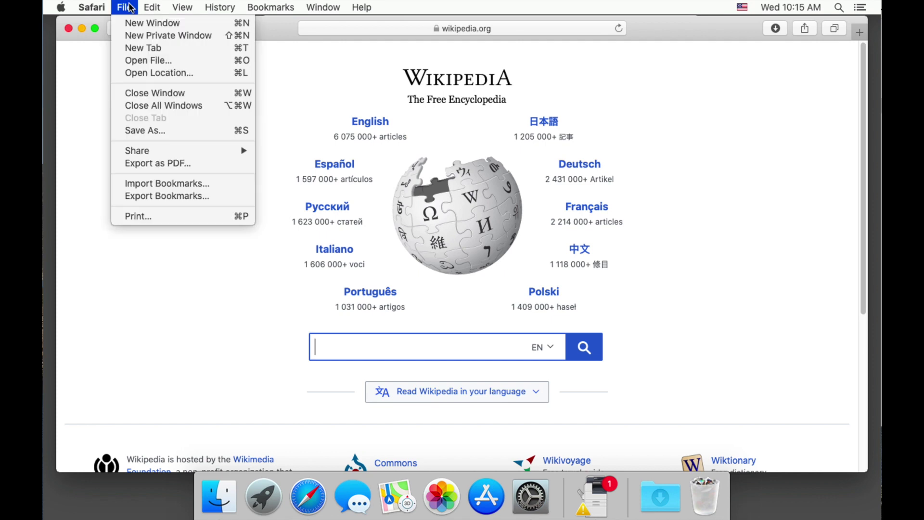
pyautogui.click(137, 217)
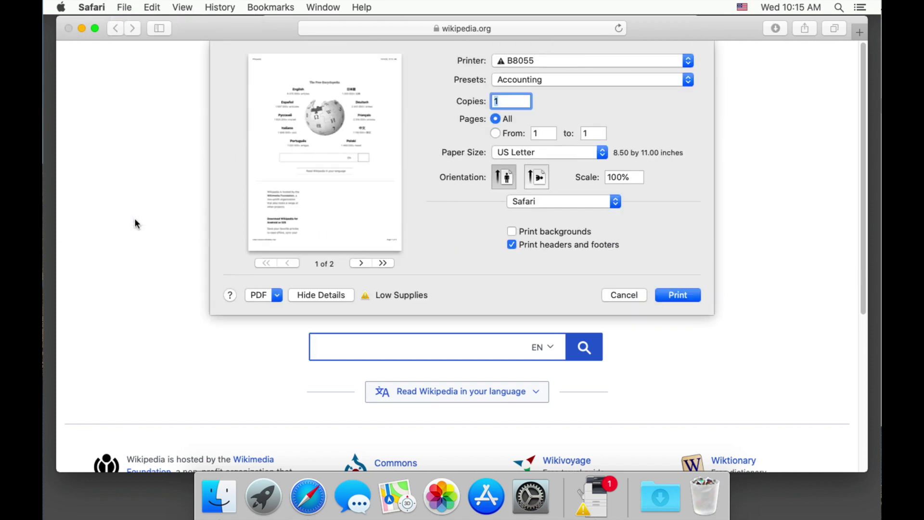
pyautogui.click(589, 83)
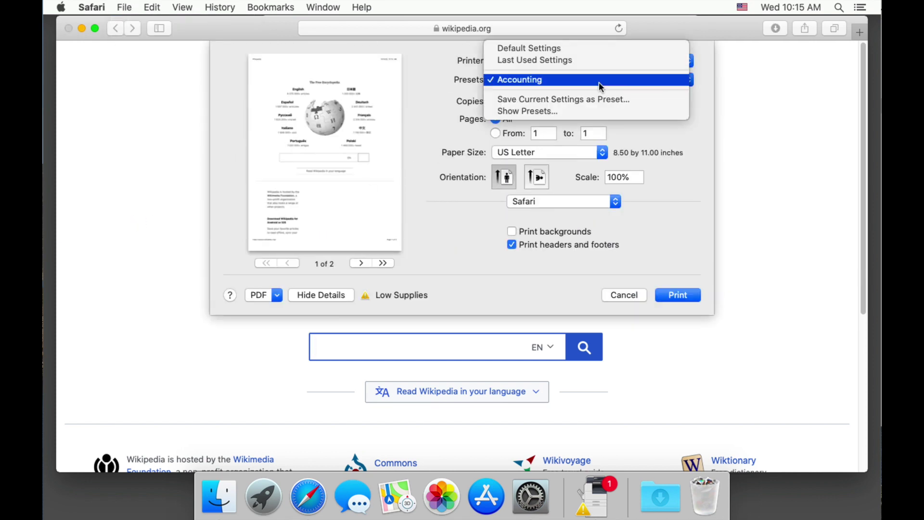
pyautogui.click(593, 82)
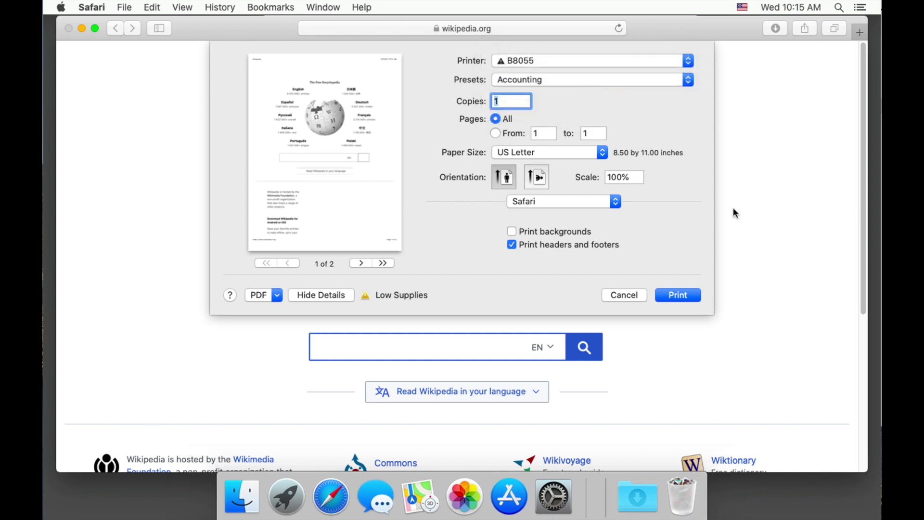
# Print the page again, charging it to a new account ID
pyautogui.click(686, 290)
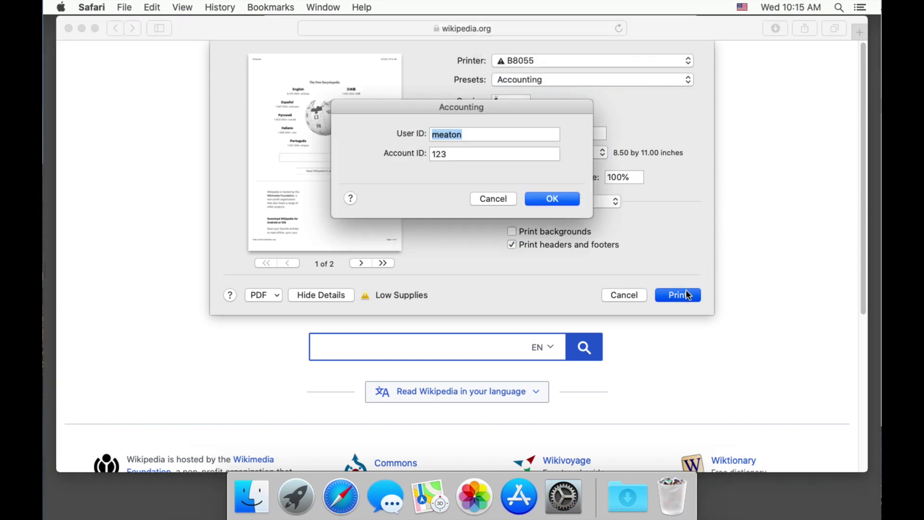
pyautogui.moveTo(468, 153); pyautogui.dragTo(380, 158)
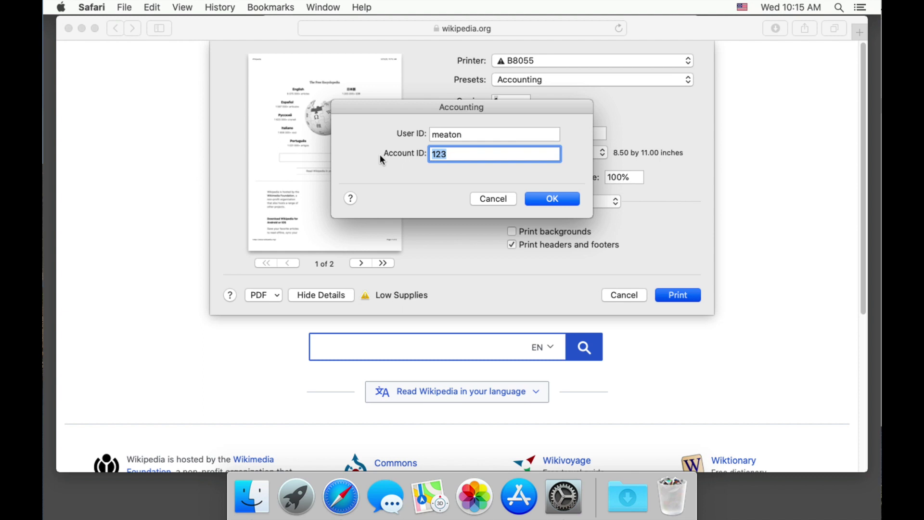
pyautogui.write('10')
pyautogui.click(538, 198)
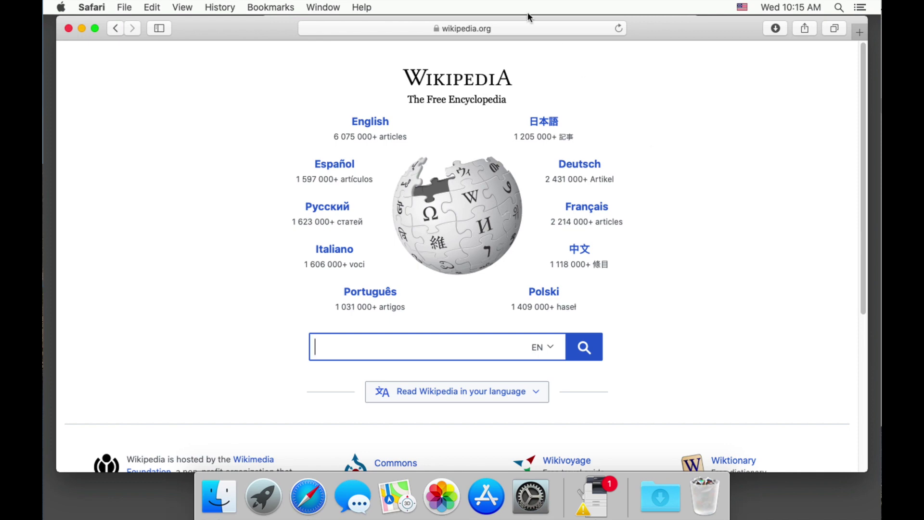
# Load the printer's web page at 10.0.1.85 in Safari
pyautogui.click(524, 30)
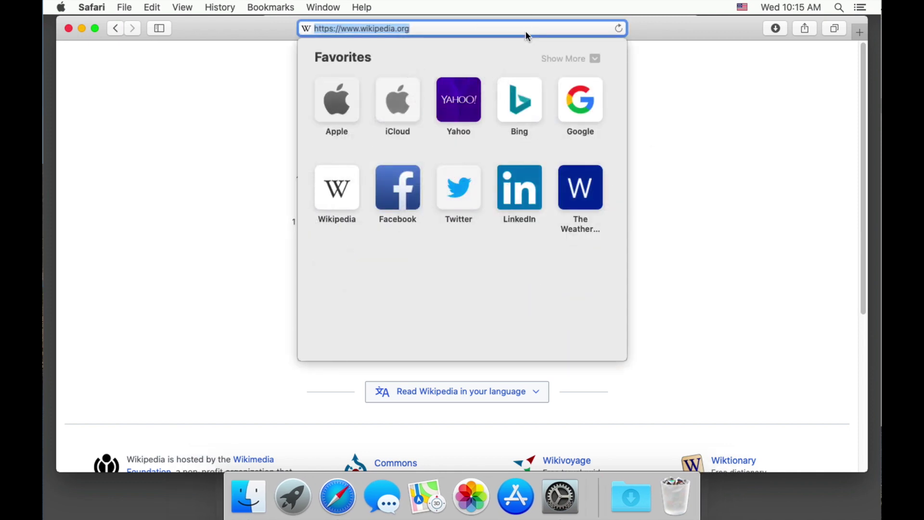
pyautogui.write('10.0.1.85')
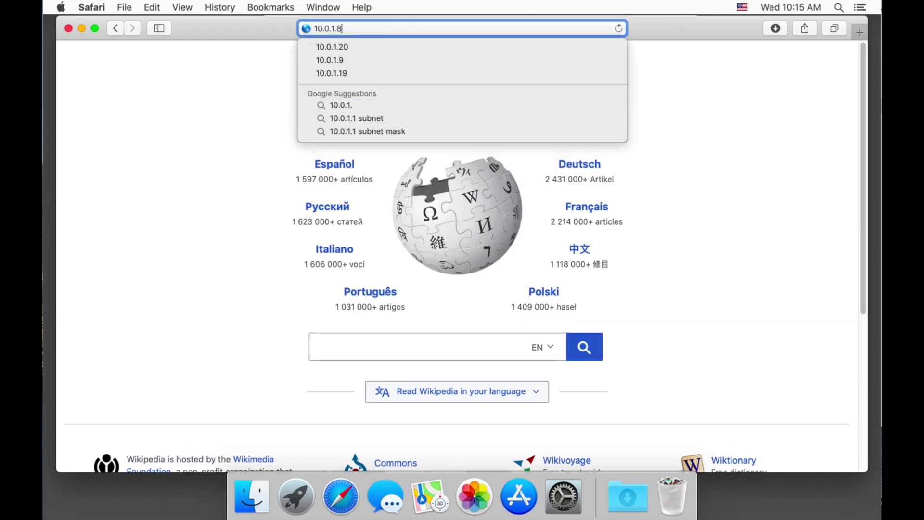
pyautogui.press('Return')
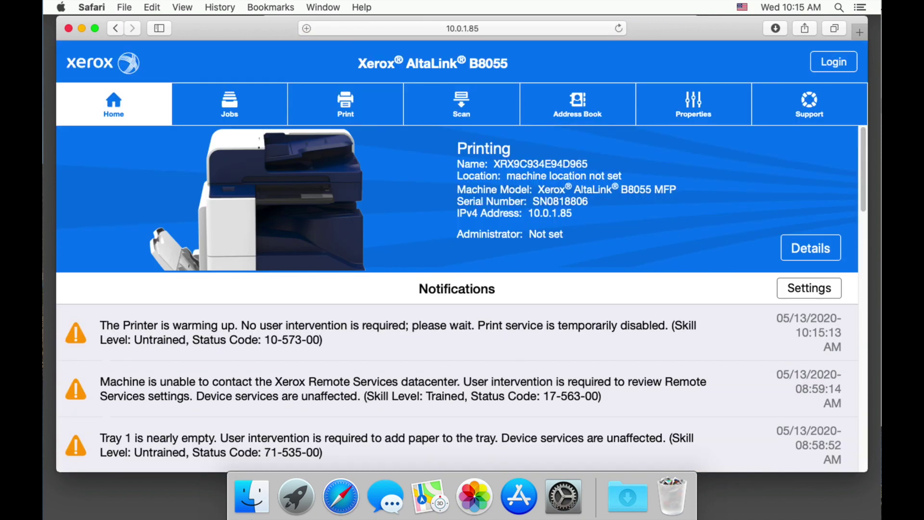
# Show the Active Jobs list and refresh it twice to see both Wikipedia jobs
pyautogui.click(260, 97)
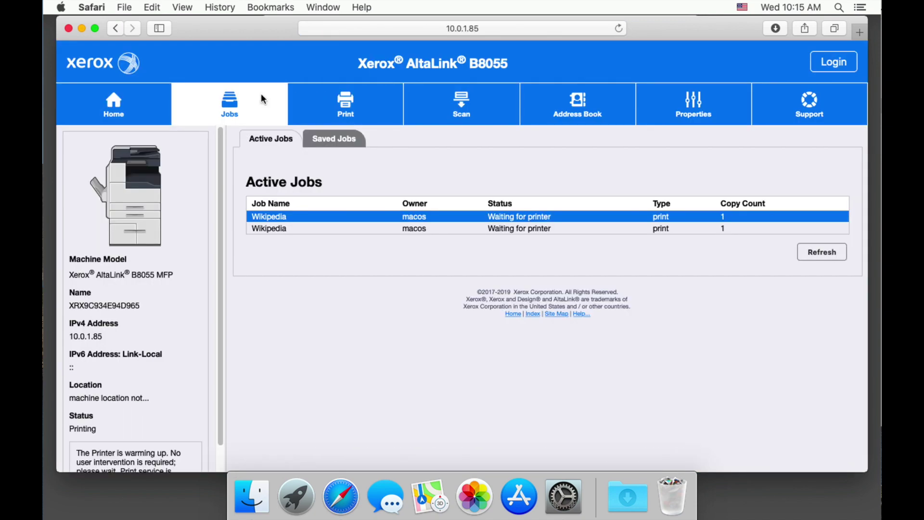
pyautogui.click(821, 253)
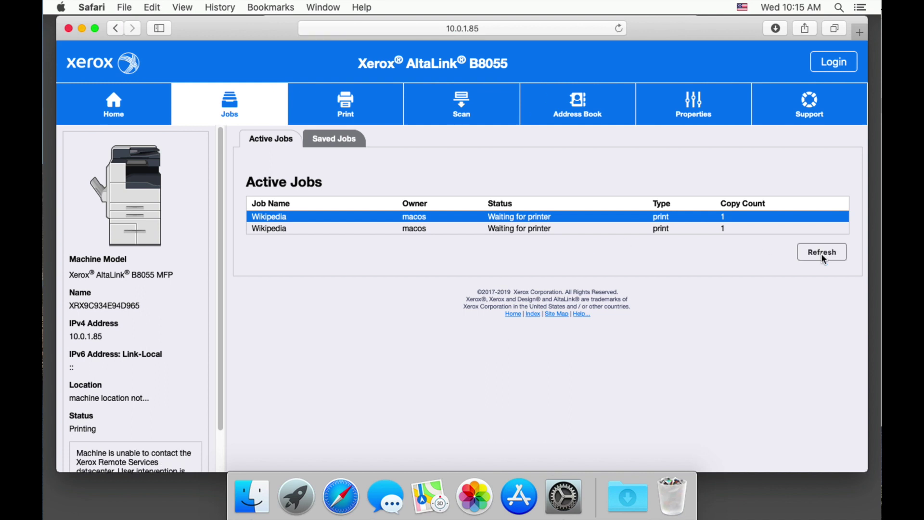
pyautogui.click(821, 253)
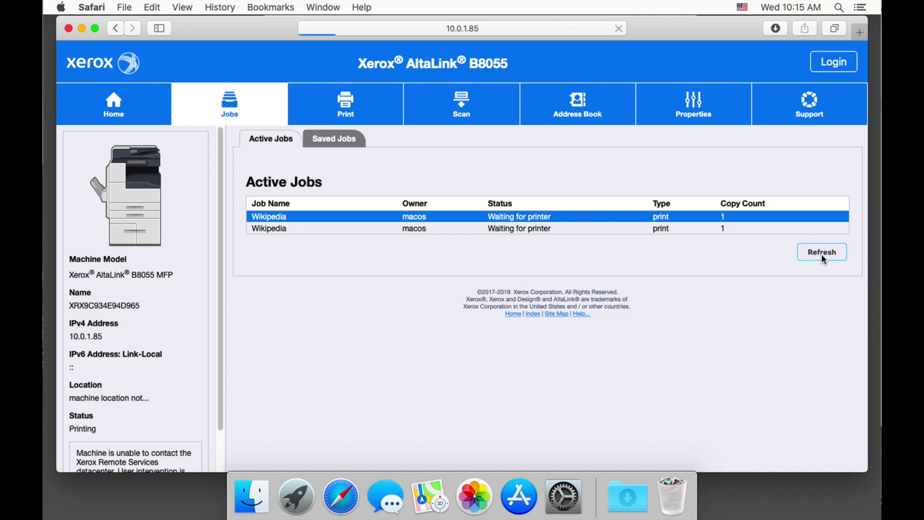